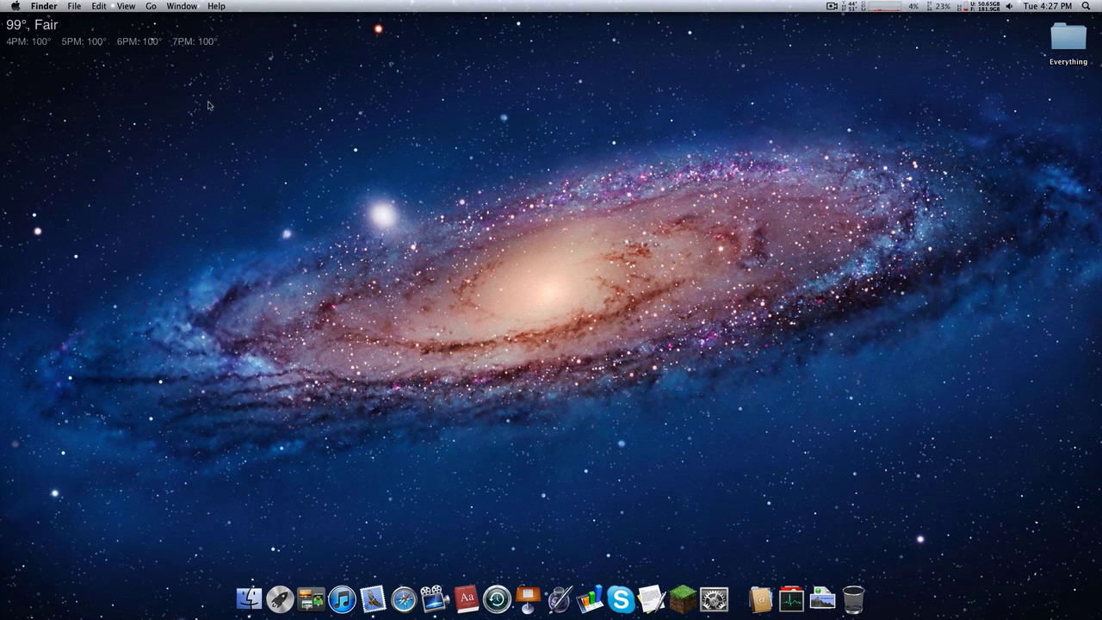
Step: Launch ScreenFlow and scrub the stacked-Finder-windows recording through to its end
{"action": "left_click_drag", "start_coordinate": [47, 72], "coordinate": [660, 315]}
{"action": "left_click", "coordinate": [435, 594]}
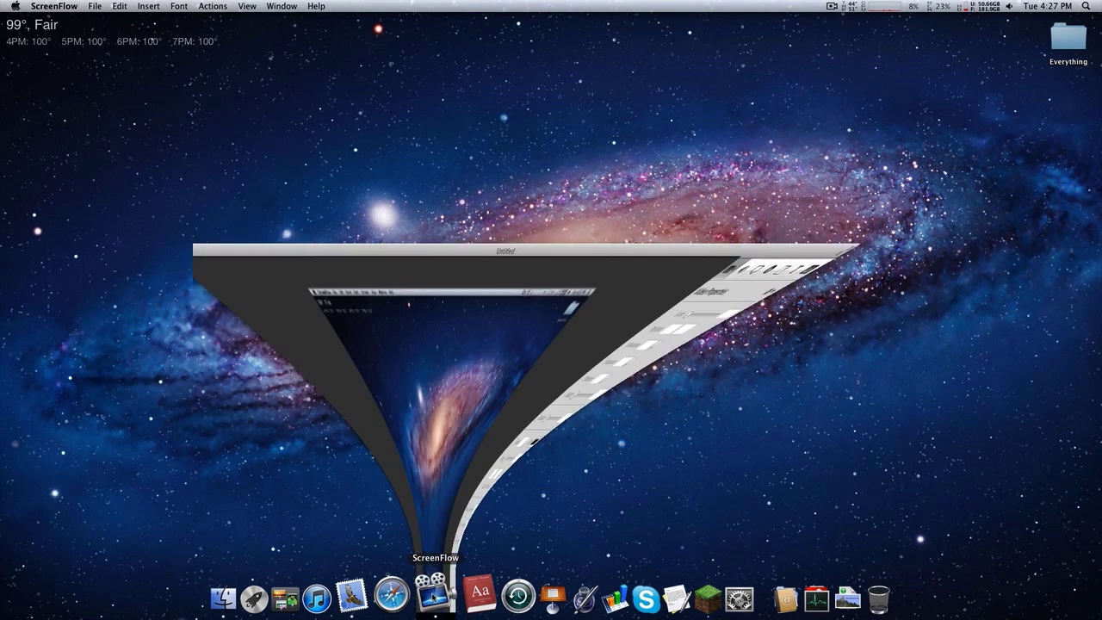
{"action": "left_click_drag", "start_coordinate": [437, 440], "coordinate": [511, 437]}
{"action": "left_click", "coordinate": [561, 435]}
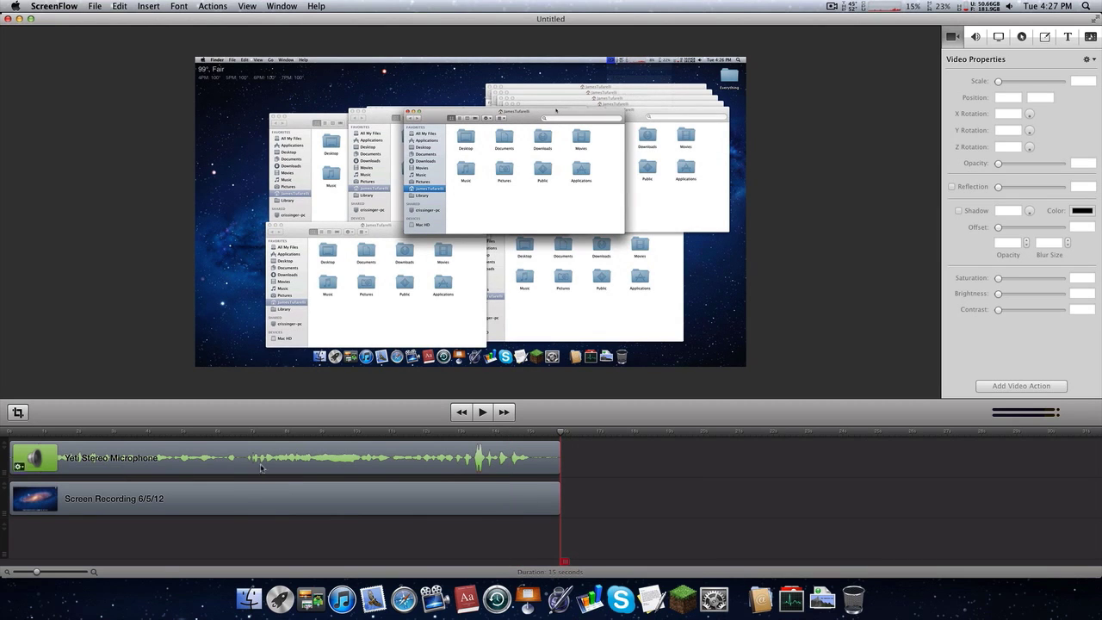
Step: Rewind to the start and set up an export using the Web – High (Multi-pass) preset at 1280×720
{"action": "key", "text": "Home"}
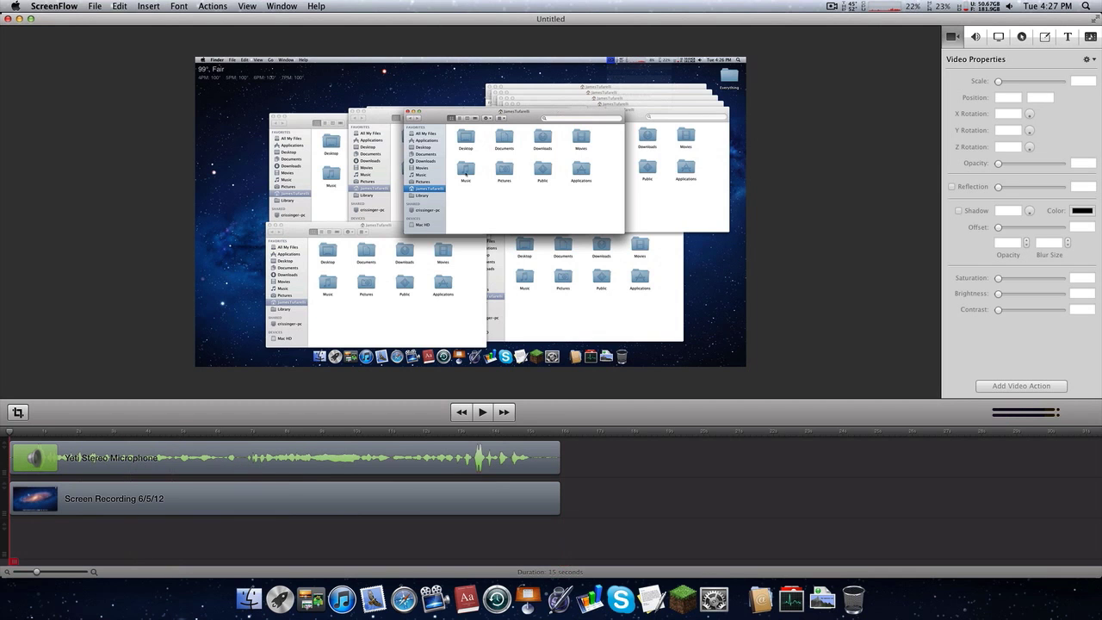
{"action": "left_click", "coordinate": [97, 6]}
{"action": "left_click", "coordinate": [112, 167]}
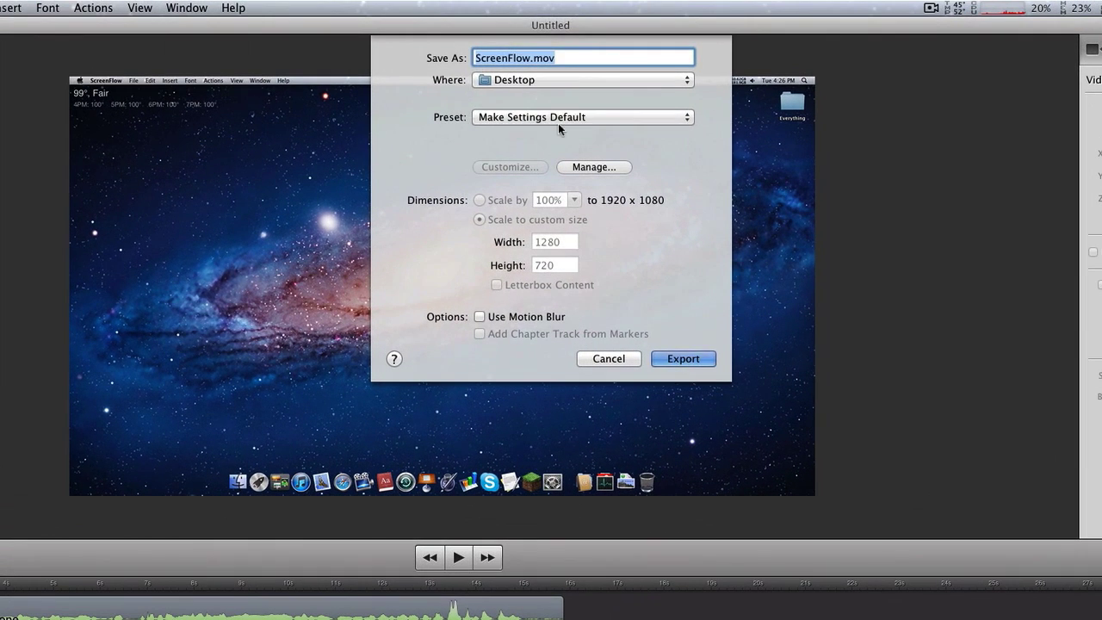
{"action": "left_click", "coordinate": [558, 122]}
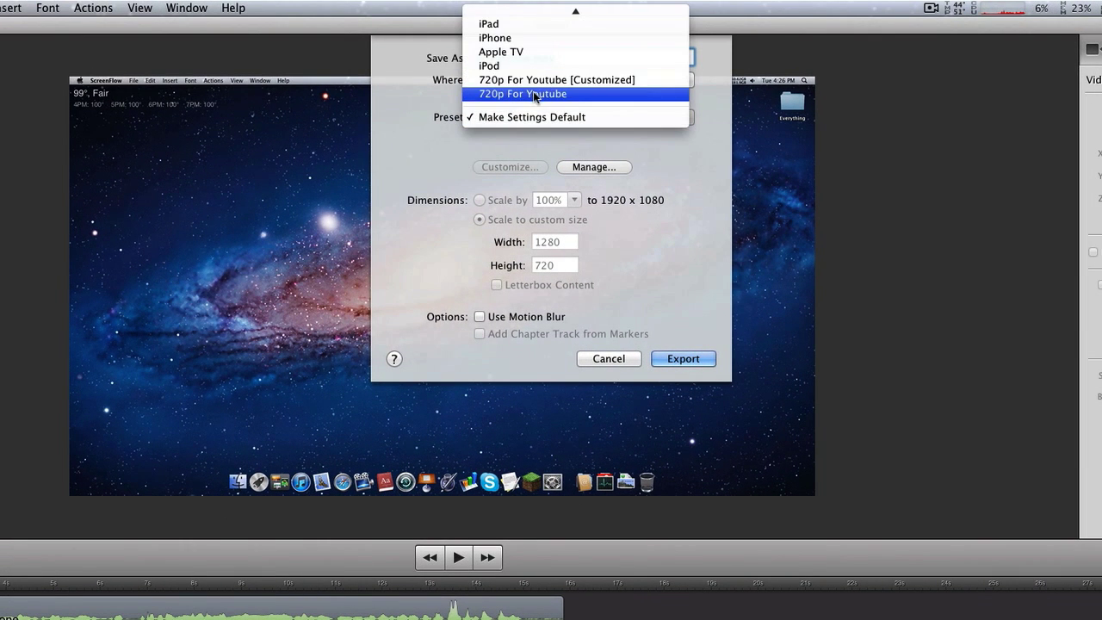
{"action": "scroll", "coordinate": [535, 97], "scroll_direction": "up", "scroll_amount": 5}
{"action": "left_click", "coordinate": [543, 26]}
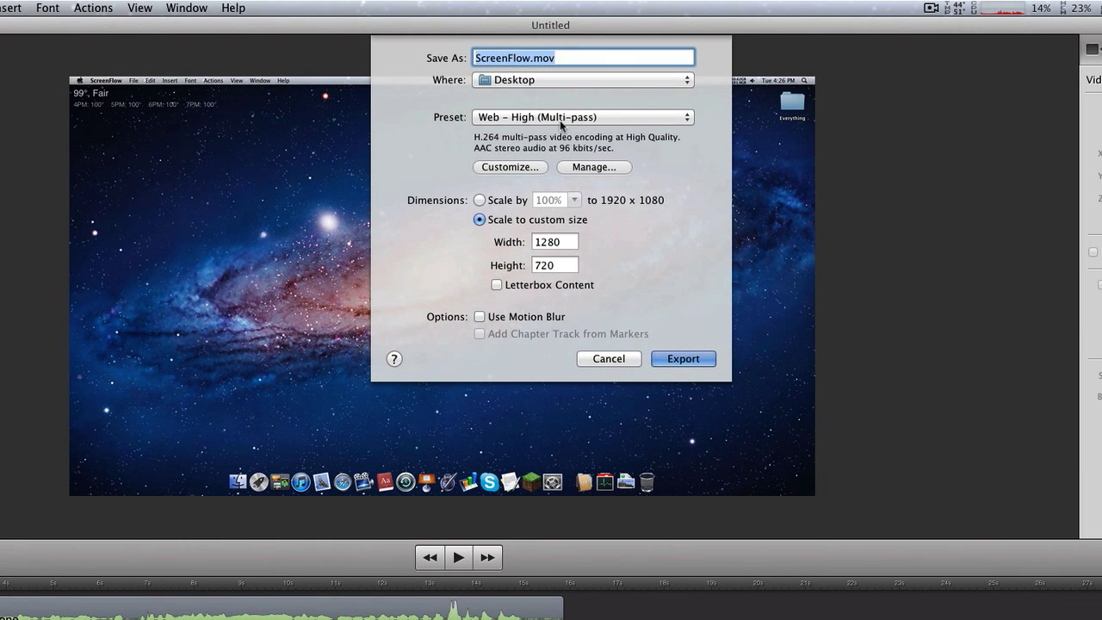
Step: Open the 720p For Youtube preset for editing in the preset manager
{"action": "left_click", "coordinate": [594, 167]}
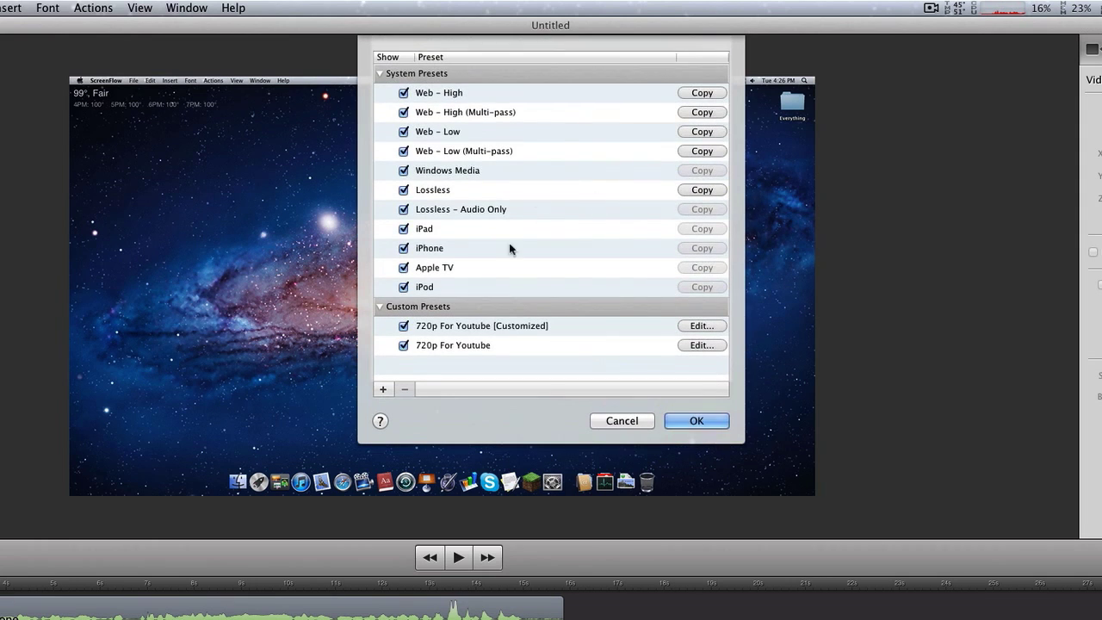
{"action": "left_click", "coordinate": [491, 118]}
{"action": "left_click", "coordinate": [488, 349]}
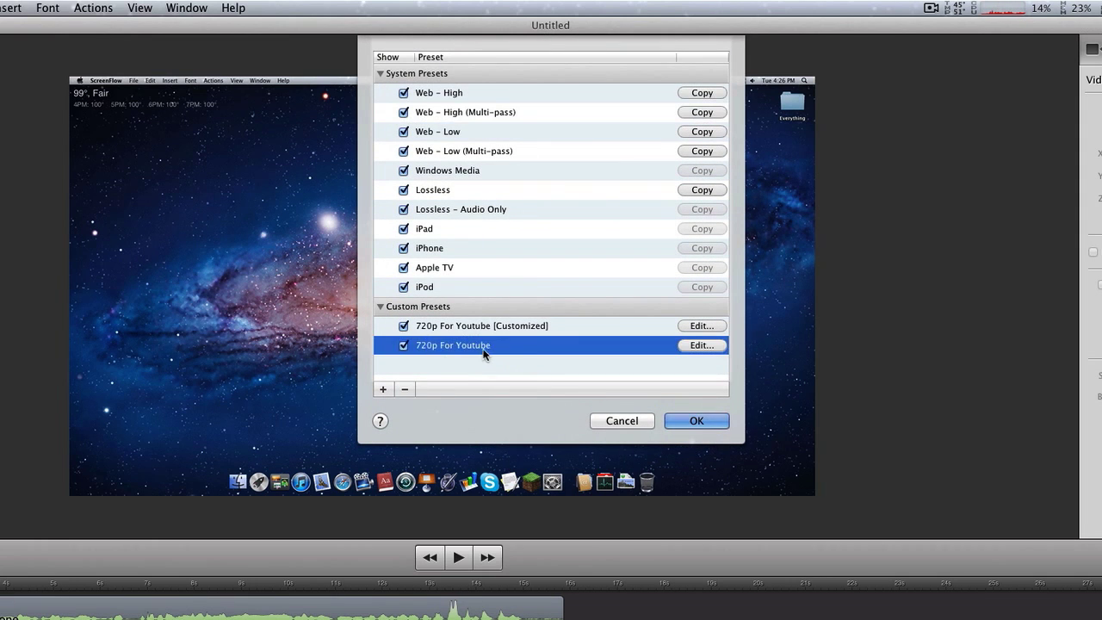
{"action": "left_click", "coordinate": [701, 347]}
Step: Keep H.264, set key frames to Automatic and quality between High and Best, and save the preset
{"action": "left_click", "coordinate": [469, 153]}
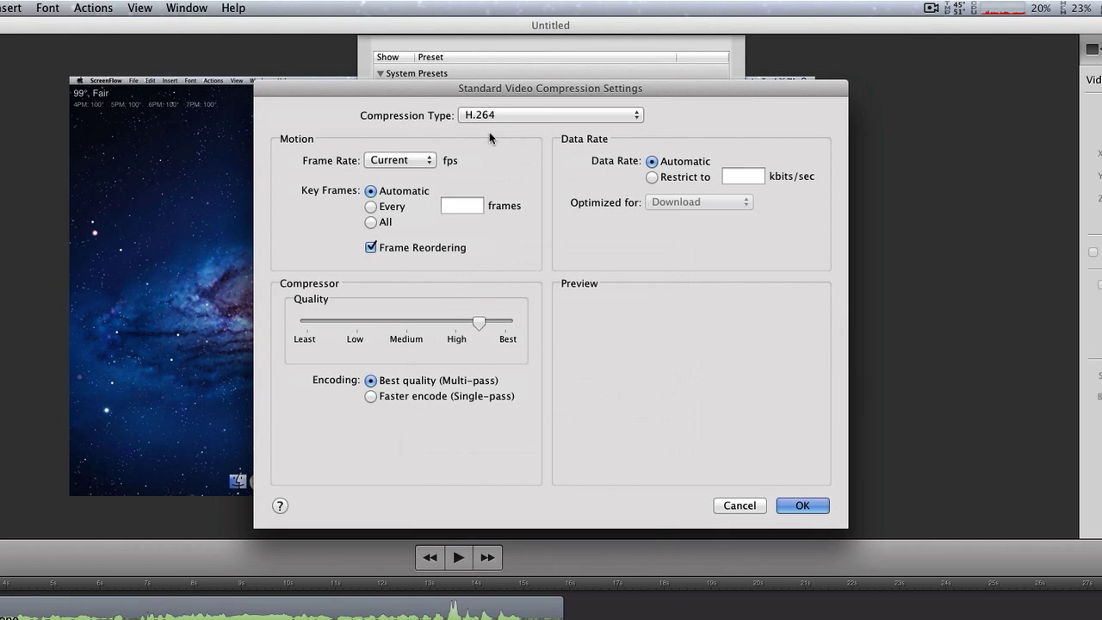
{"action": "left_click", "coordinate": [509, 114]}
{"action": "left_click", "coordinate": [509, 114]}
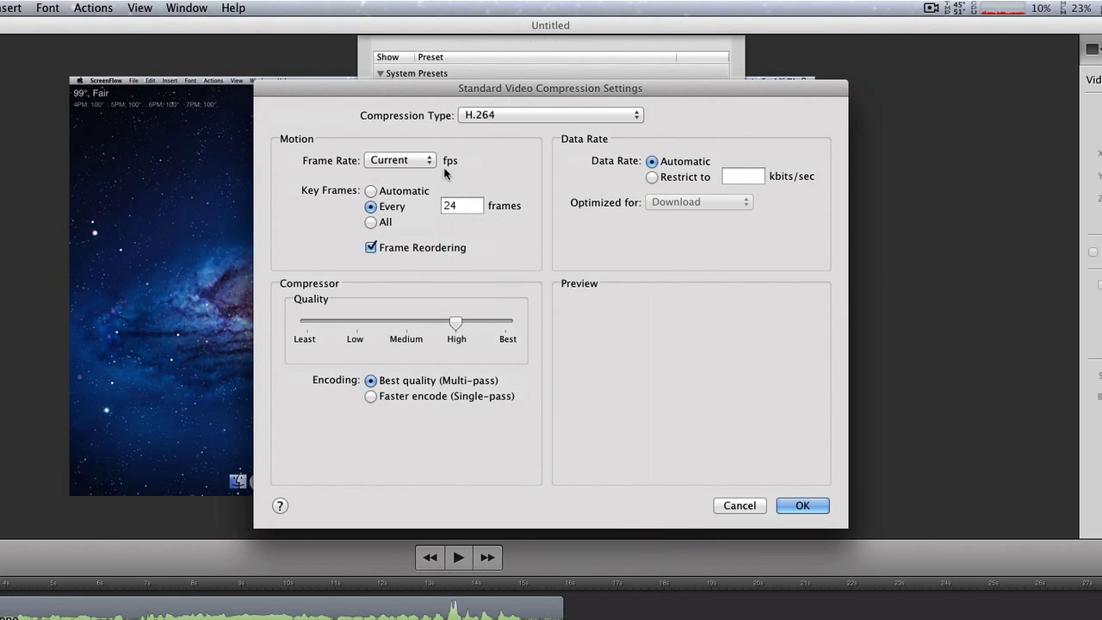
{"action": "left_click", "coordinate": [371, 190]}
{"action": "left_click", "coordinate": [458, 322]}
{"action": "left_click_drag", "start_coordinate": [479, 322], "coordinate": [479, 321]}
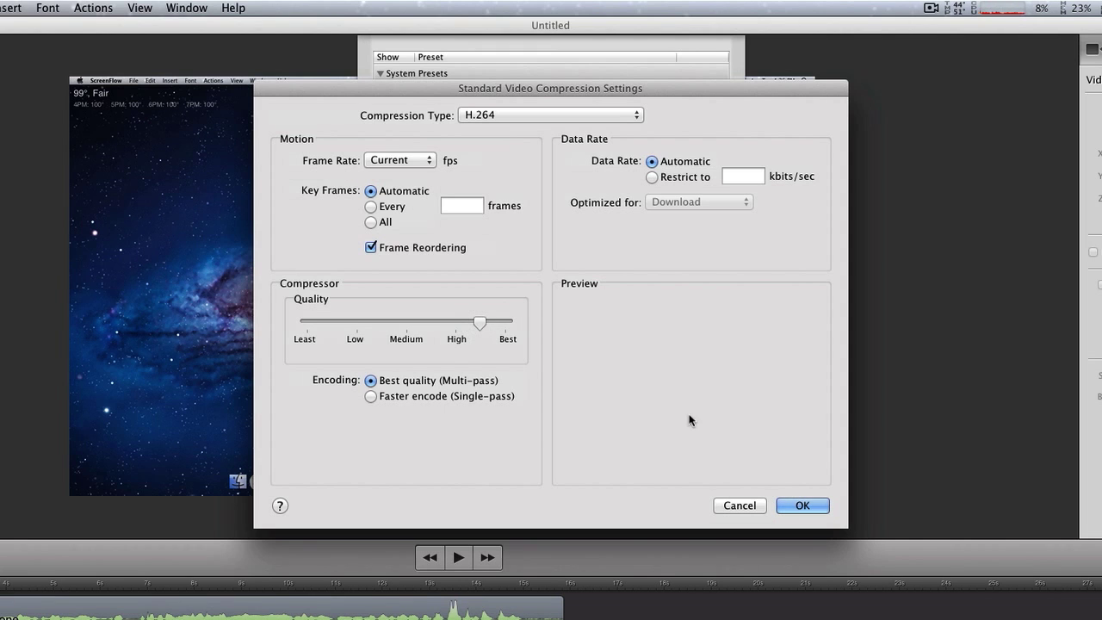
{"action": "left_click", "coordinate": [792, 506]}
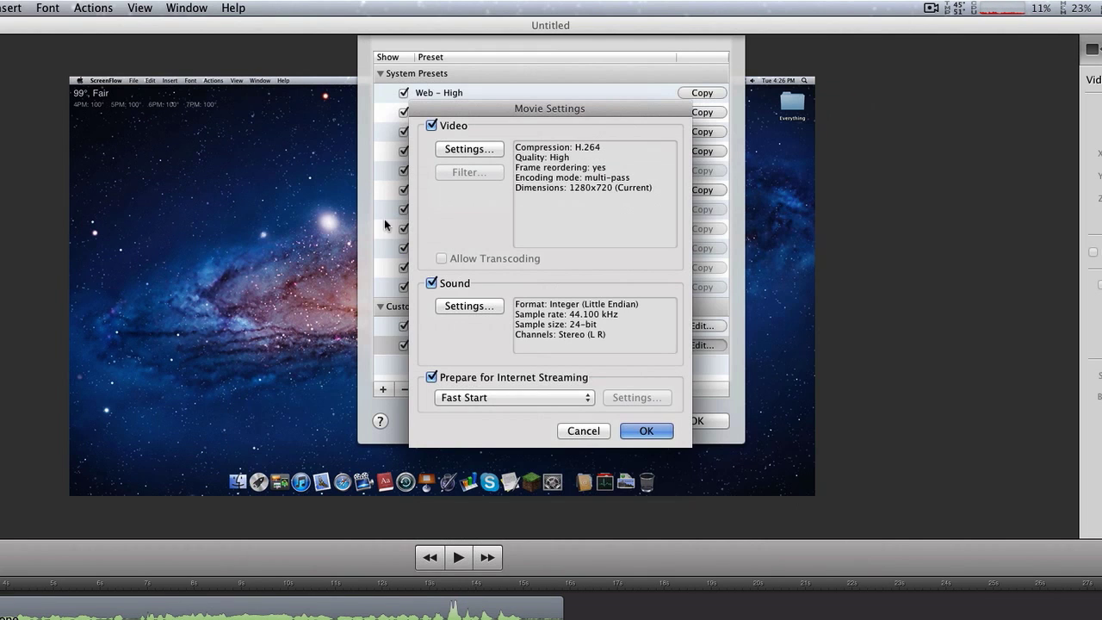
{"action": "left_click", "coordinate": [650, 429]}
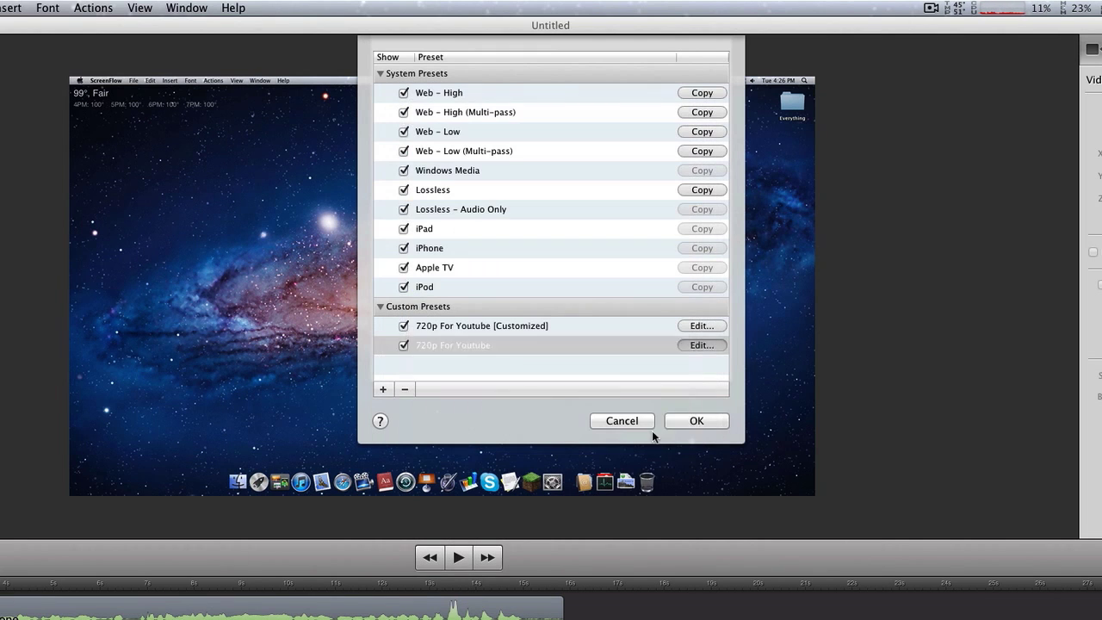
{"action": "left_click", "coordinate": [695, 422]}
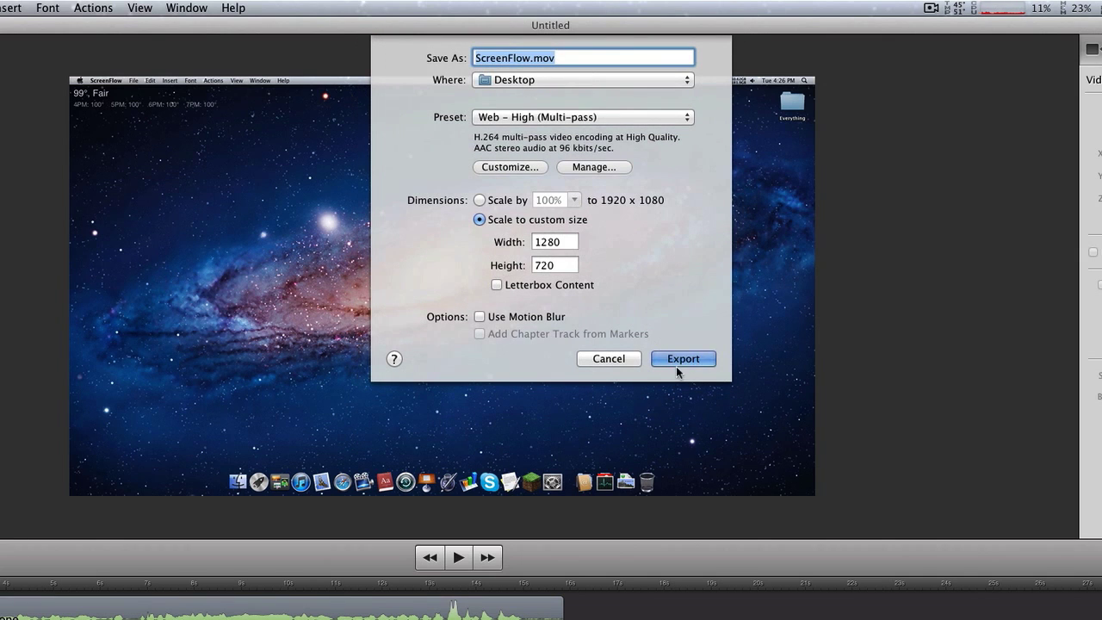
Step: Start exporting the recording, then cancel the export partway through
{"action": "key", "text": "Tab"}
{"action": "key", "text": "Tab"}
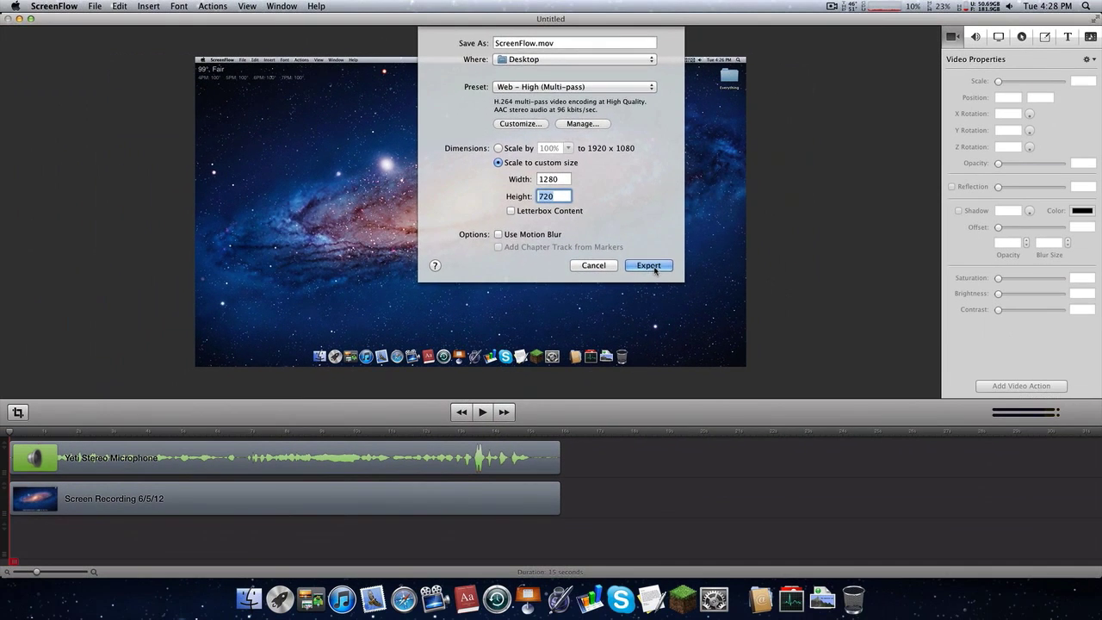
{"action": "left_click", "coordinate": [673, 332]}
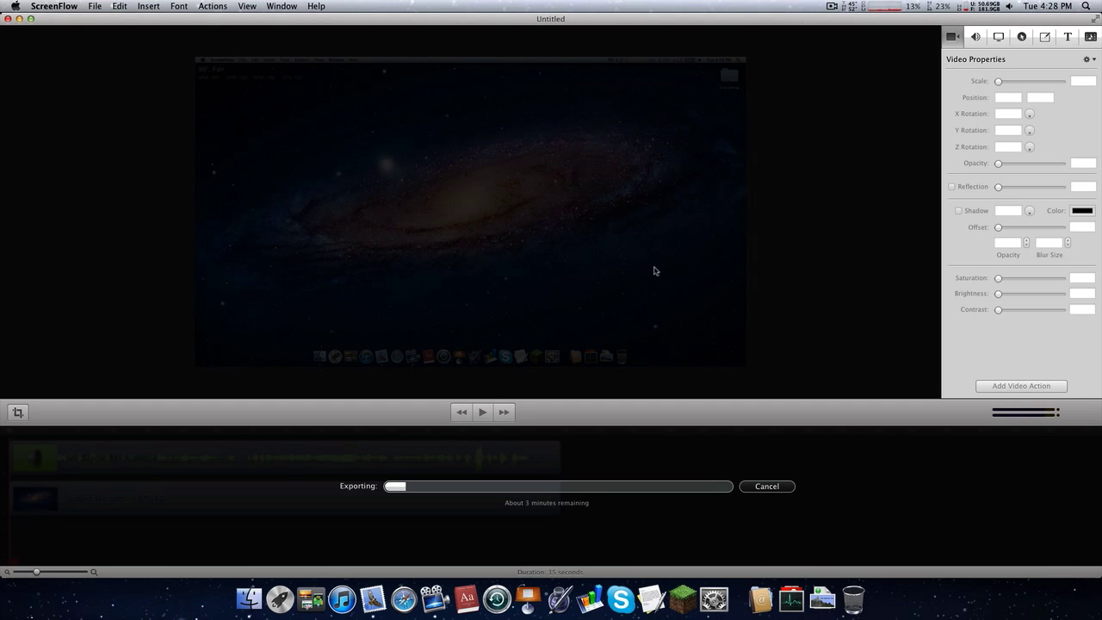
{"action": "left_click", "coordinate": [758, 486]}
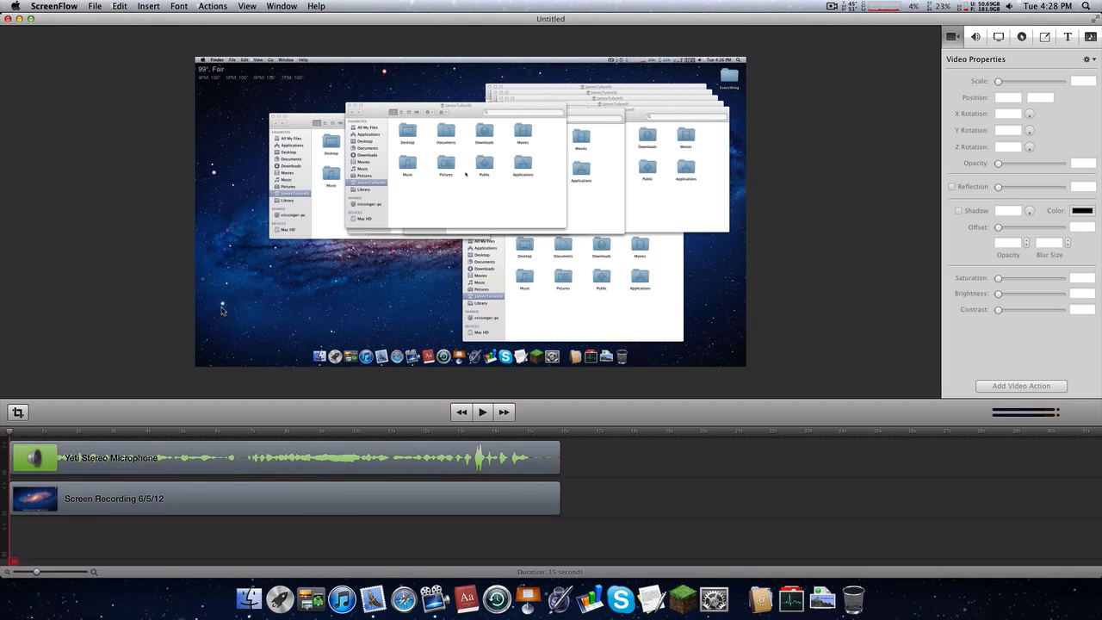
{"action": "left_click", "coordinate": [96, 6]}
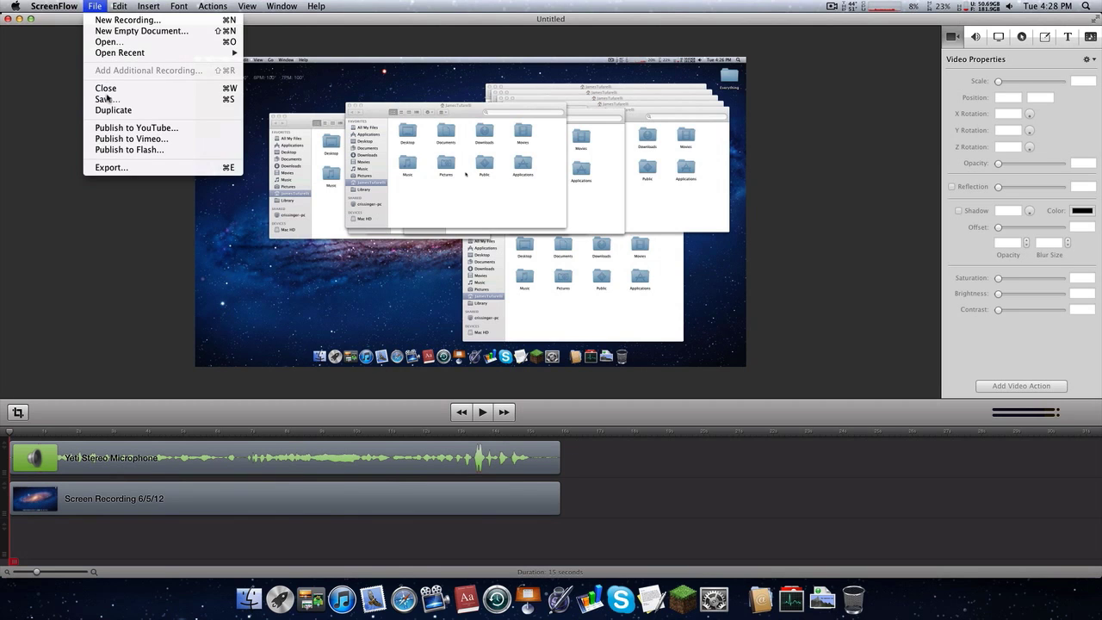
Step: Duplicate Web – High (Multi-pass) as a custom preset and open the copy's movie settings
{"action": "left_click", "coordinate": [105, 167]}
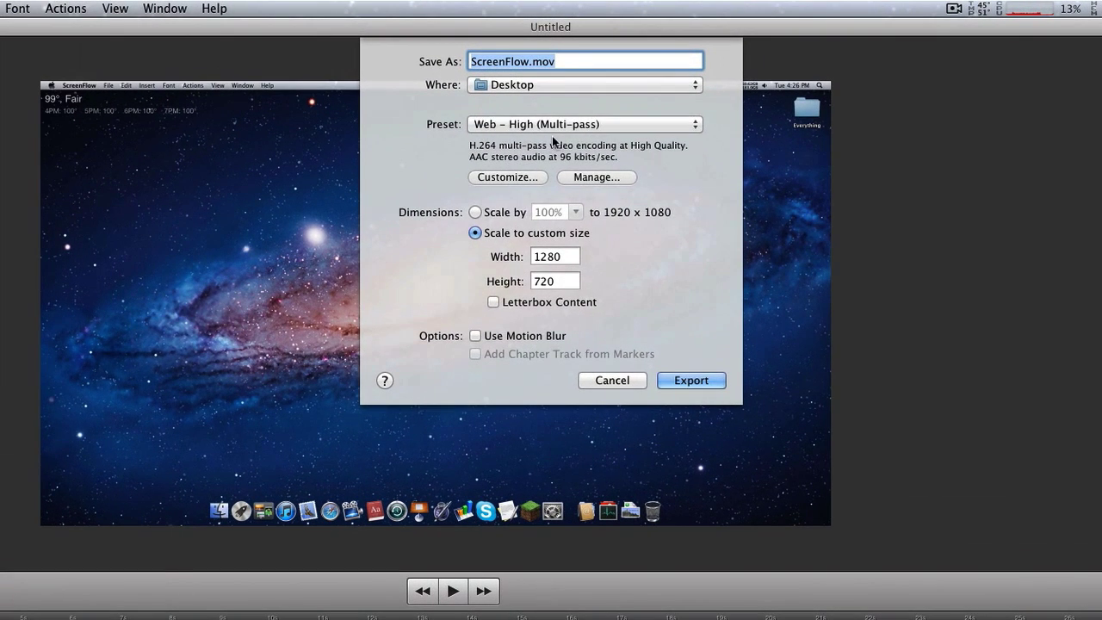
{"action": "left_click", "coordinate": [554, 125]}
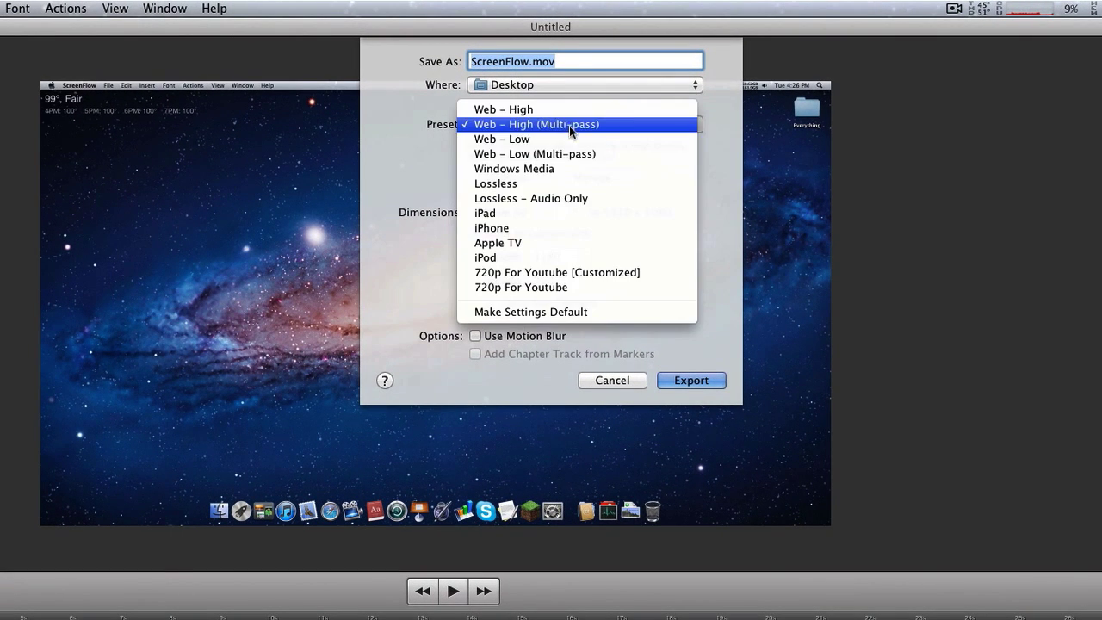
{"action": "left_click", "coordinate": [560, 124]}
{"action": "left_click", "coordinate": [570, 176]}
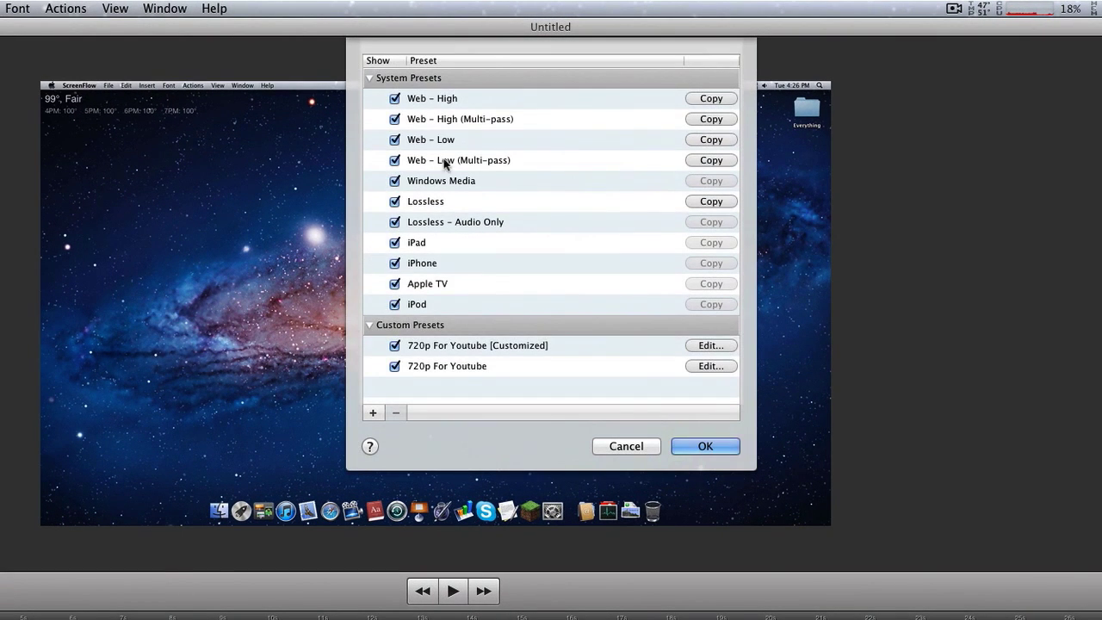
{"action": "left_click", "coordinate": [436, 120]}
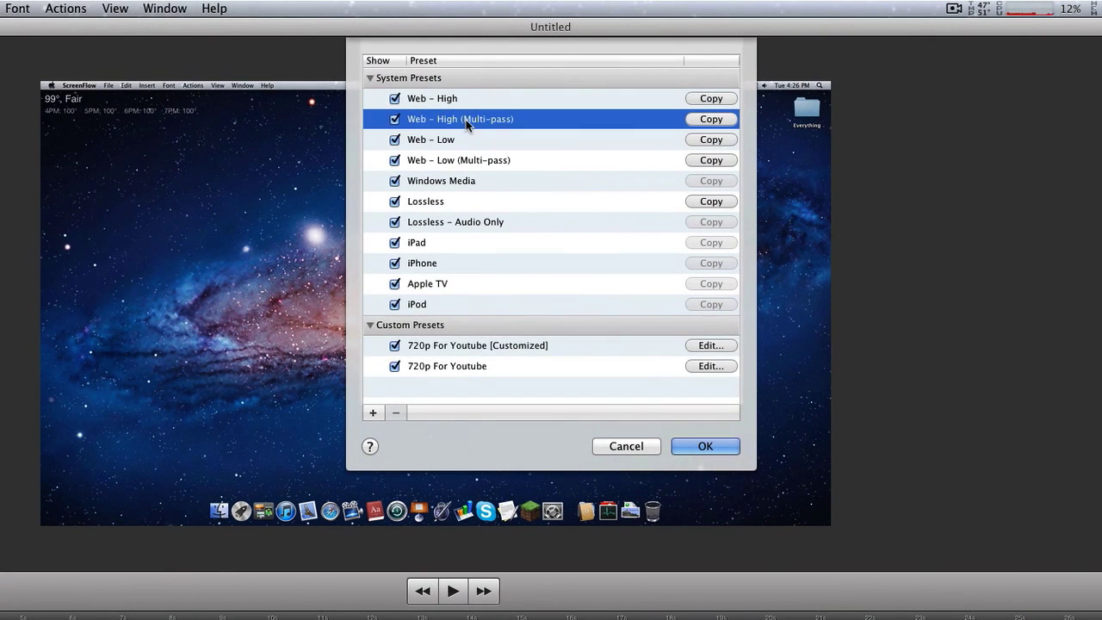
{"action": "left_click", "coordinate": [711, 119]}
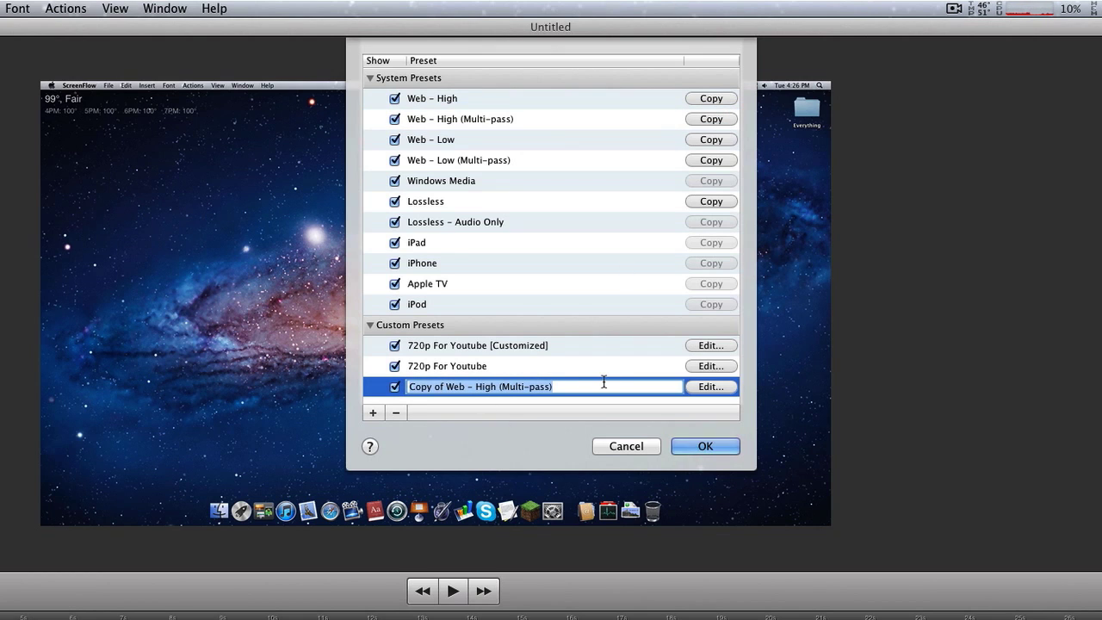
{"action": "left_click", "coordinate": [448, 366]}
{"action": "left_click", "coordinate": [470, 389]}
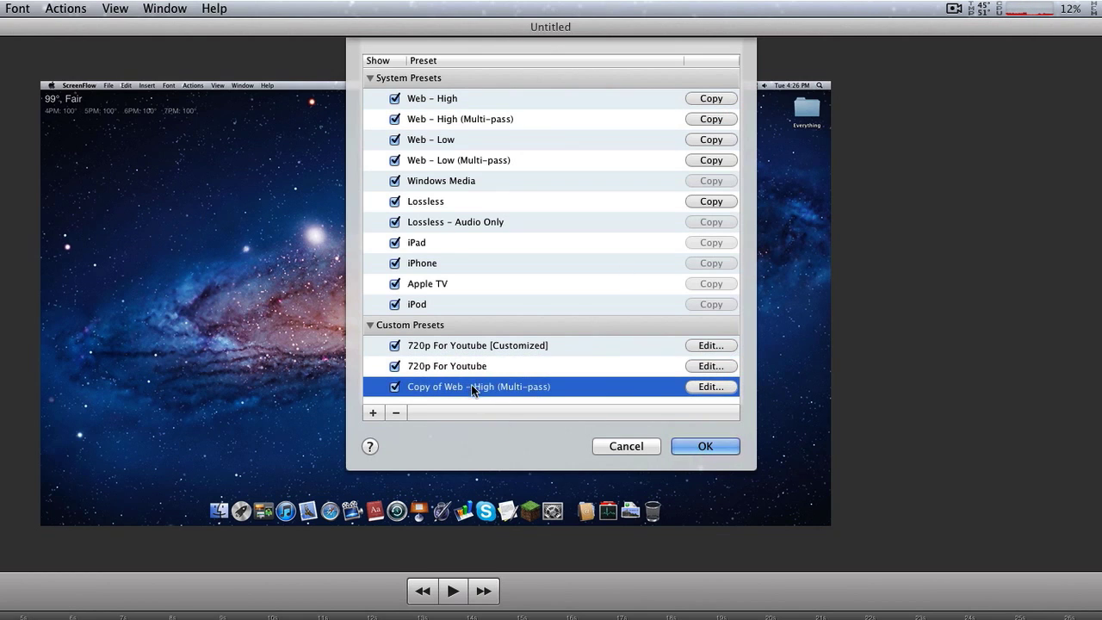
{"action": "left_click", "coordinate": [711, 386]}
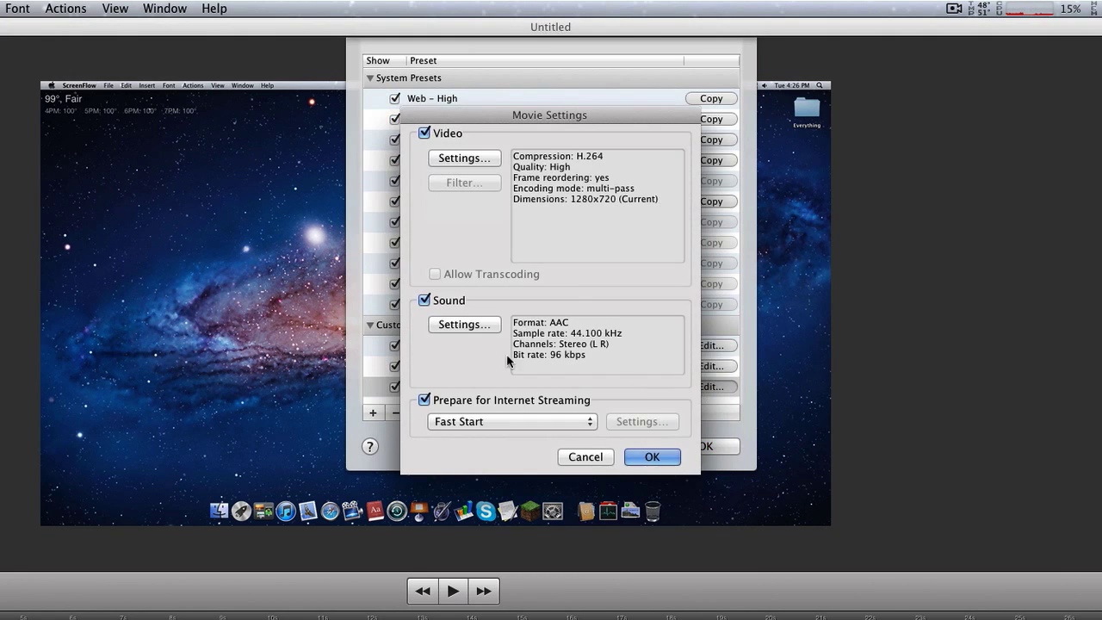
Step: Change the copy's video to MPEG-4 Video, near-Best quality, with automatic key frames and data rate
{"action": "left_click_drag", "start_coordinate": [489, 105], "coordinate": [532, 80]}
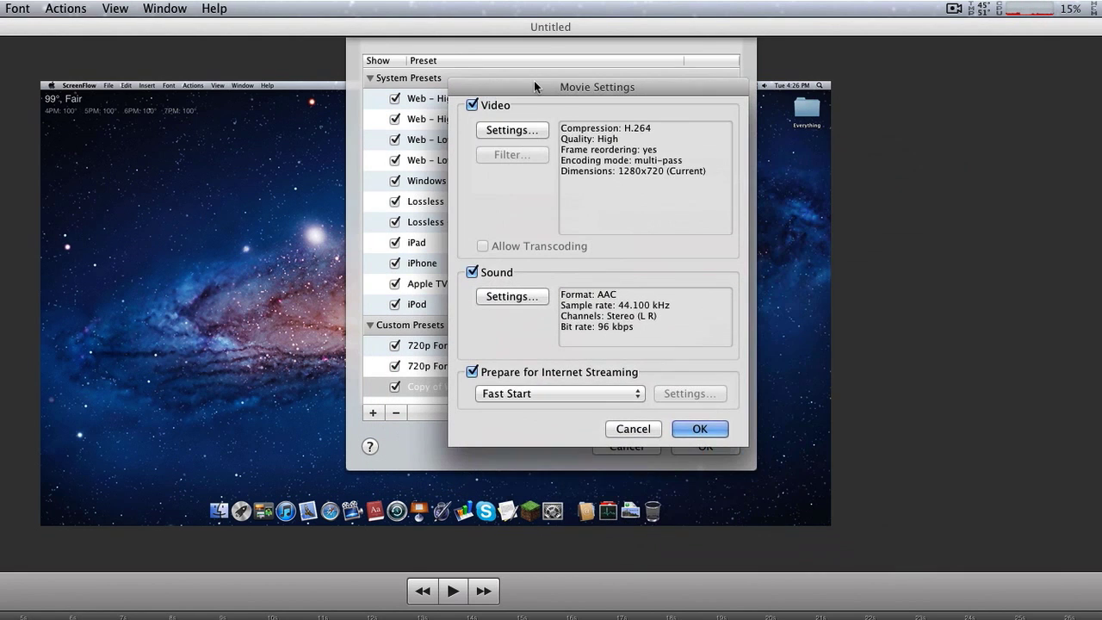
{"action": "left_click", "coordinate": [541, 132]}
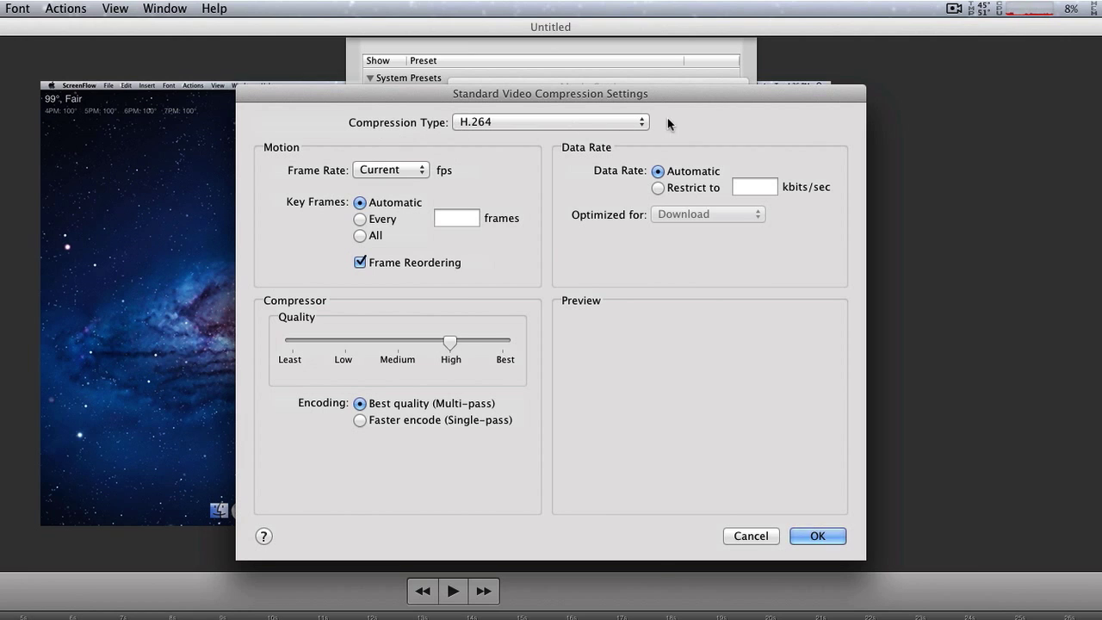
{"action": "left_click", "coordinate": [610, 128]}
{"action": "left_click", "coordinate": [497, 129]}
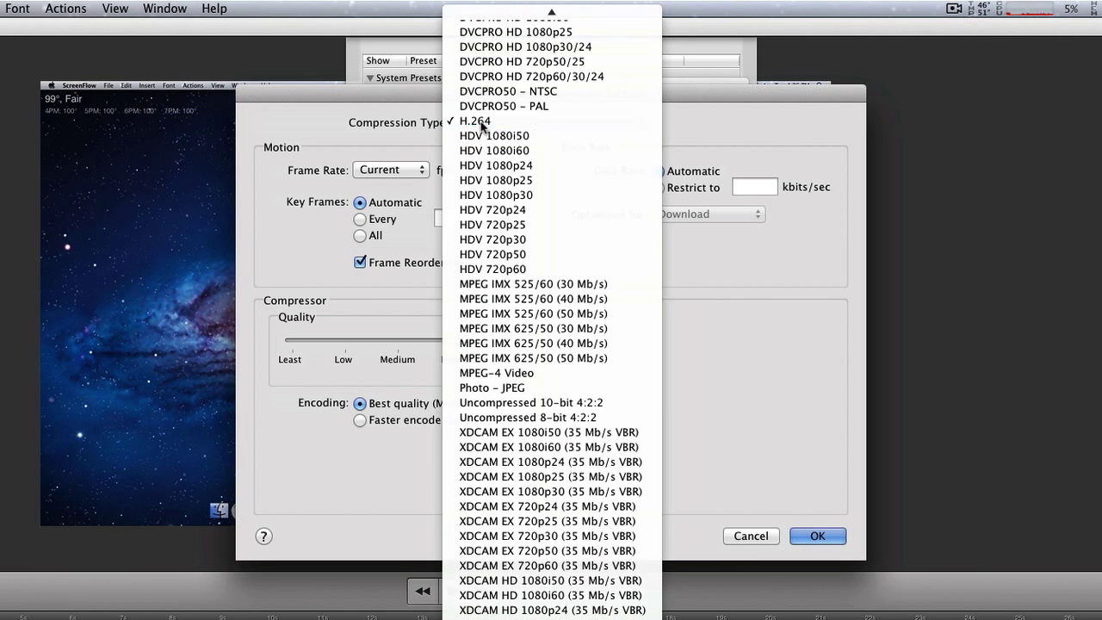
{"action": "left_click", "coordinate": [497, 129]}
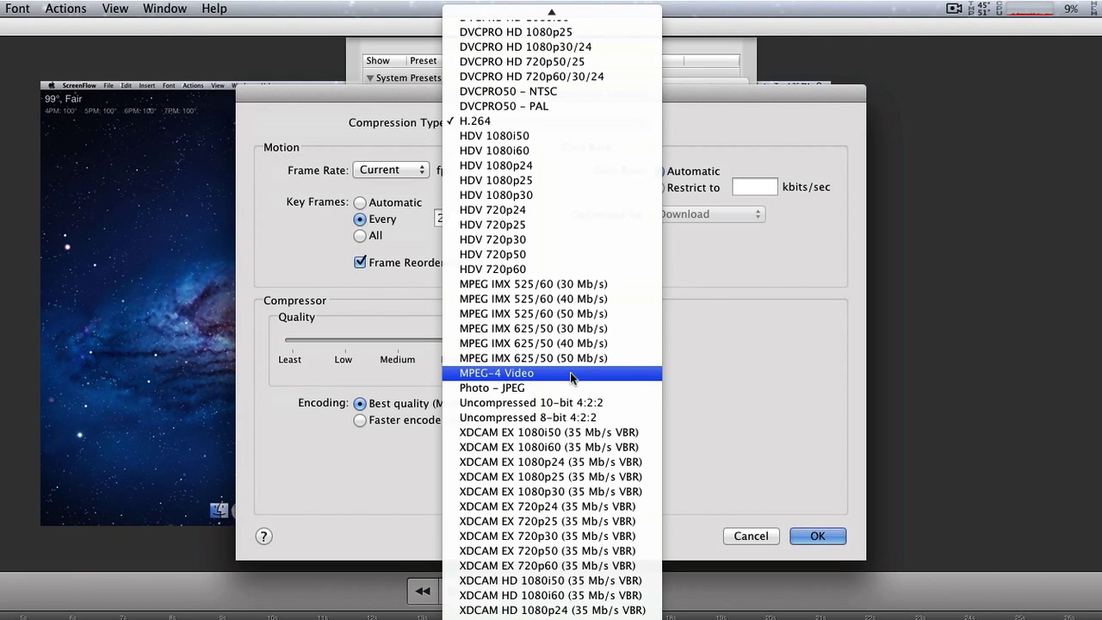
{"action": "left_click", "coordinate": [503, 372]}
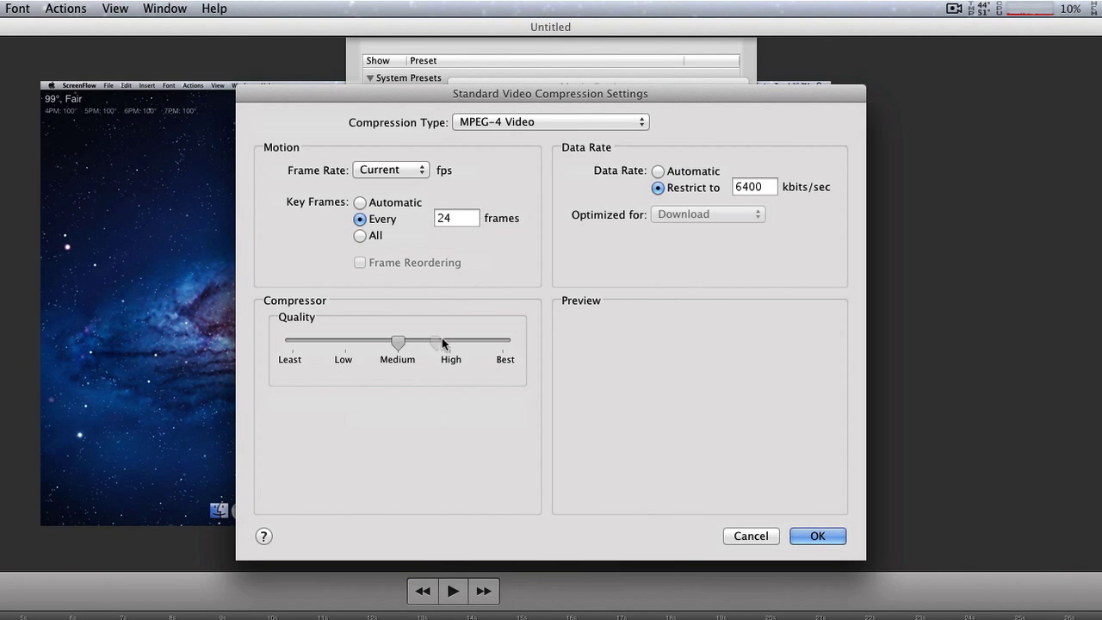
{"action": "left_click", "coordinate": [481, 341]}
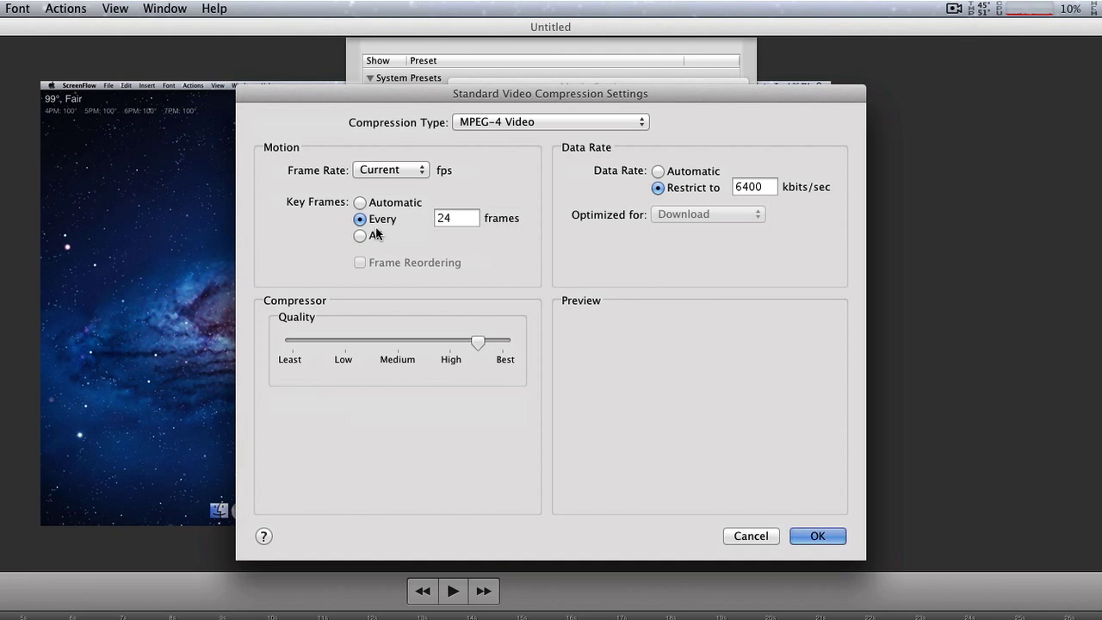
{"action": "left_click", "coordinate": [360, 204]}
{"action": "left_click", "coordinate": [658, 170]}
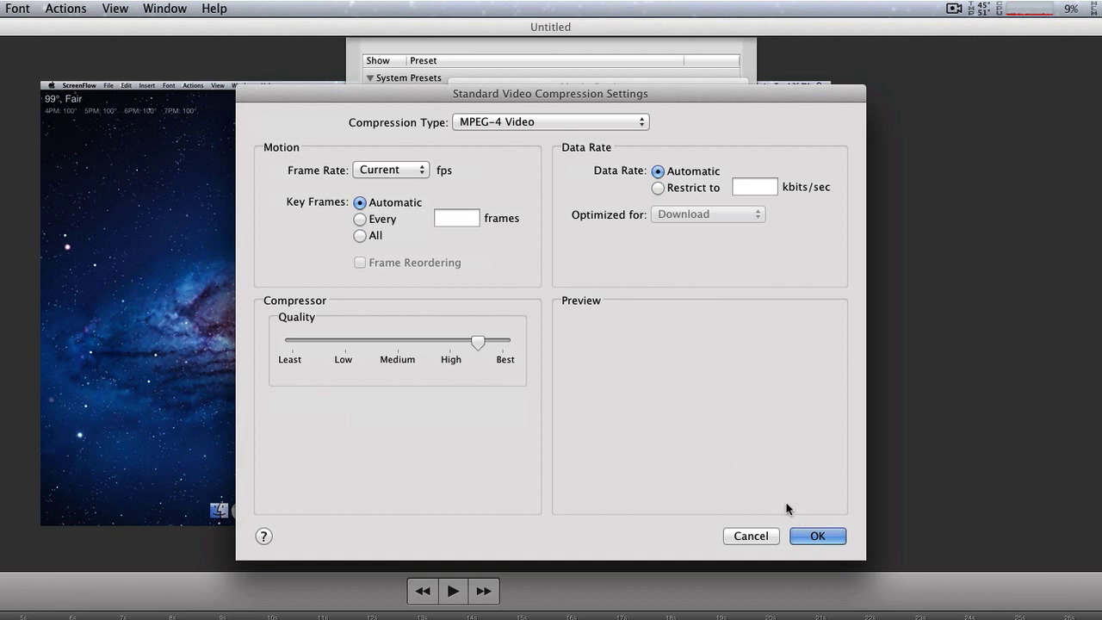
{"action": "left_click", "coordinate": [807, 536]}
{"action": "left_click", "coordinate": [513, 297]}
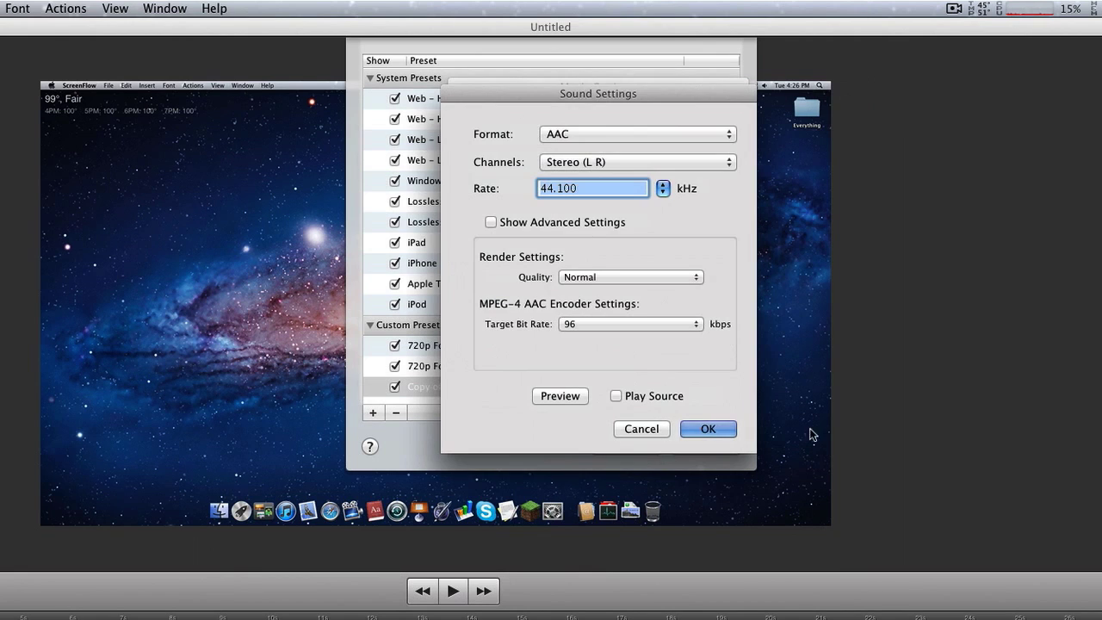
Step: Keep the AAC stereo 96 kbps sound unchanged and save the preset's movie settings
{"action": "left_click", "coordinate": [705, 431]}
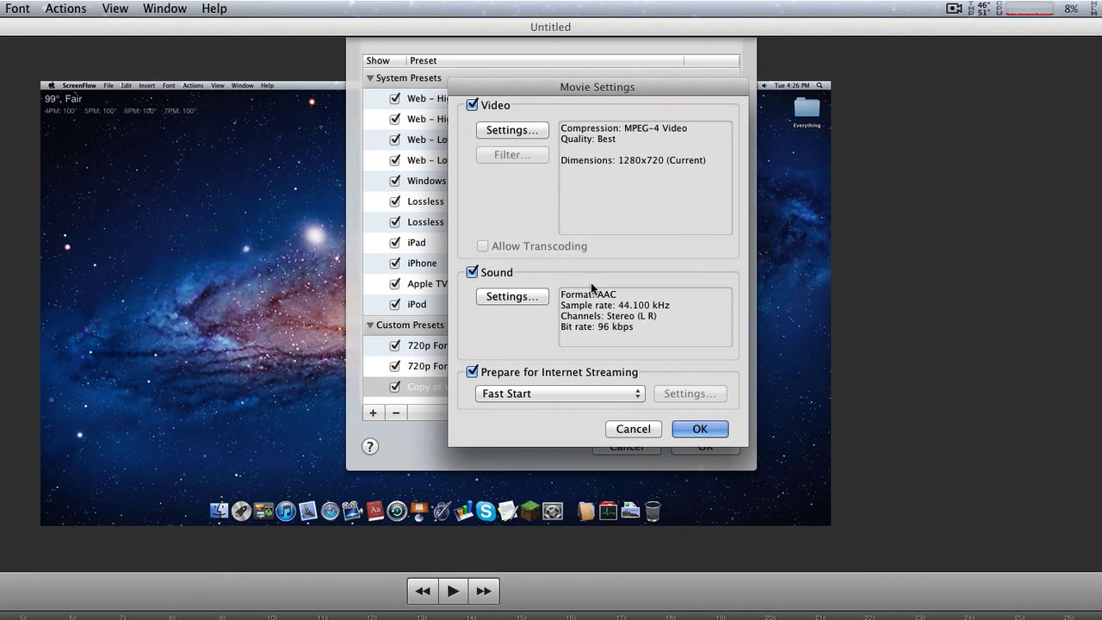
{"action": "left_click", "coordinate": [700, 429]}
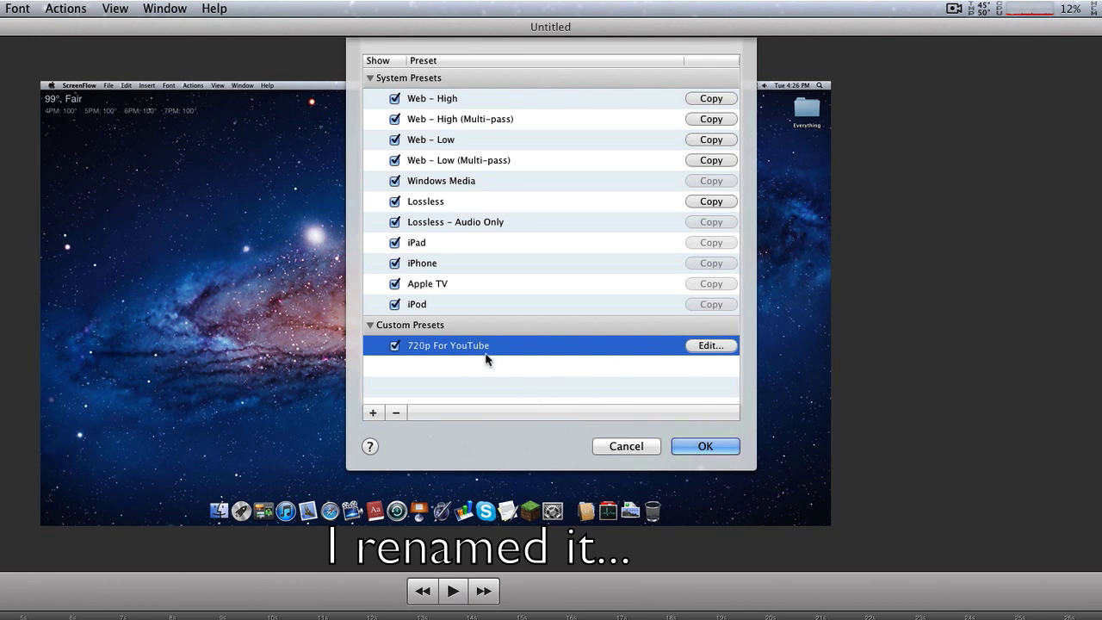
Step: Choose the 720p For YouTube preset for TEST.mov and make it the default export settings
{"action": "left_click", "coordinate": [706, 446]}
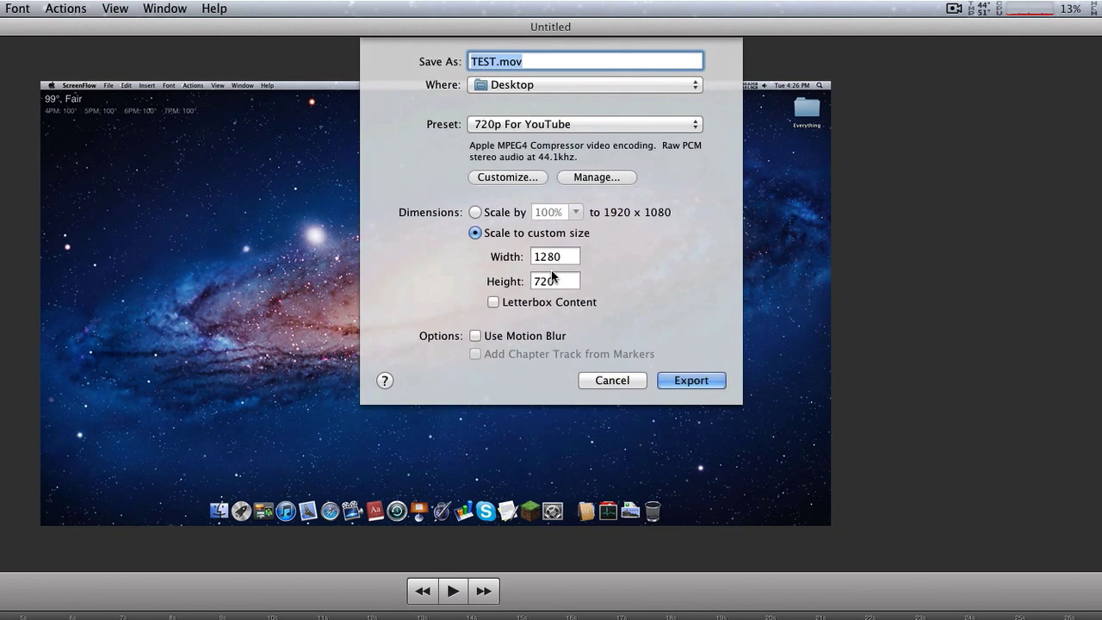
{"action": "left_click", "coordinate": [493, 123]}
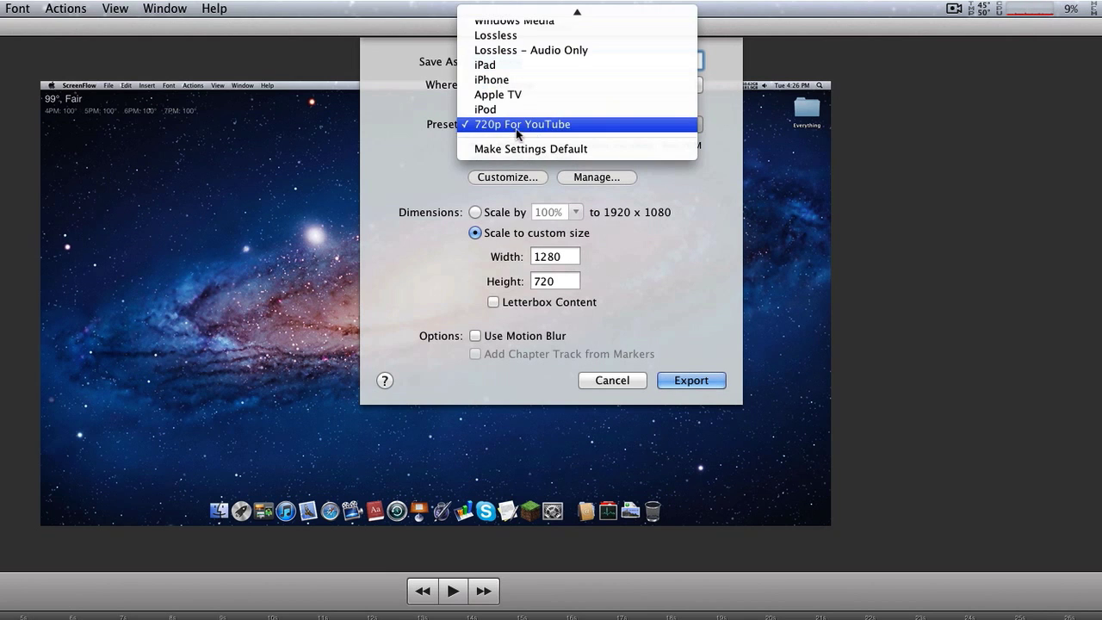
{"action": "scroll", "coordinate": [521, 129], "scroll_direction": "up", "scroll_amount": 2}
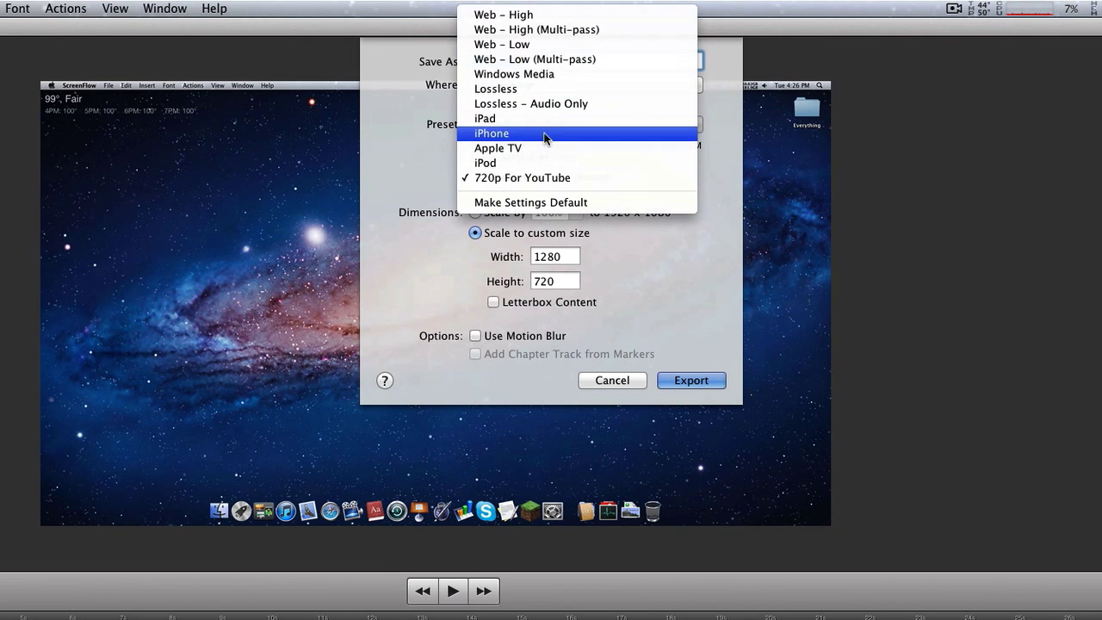
{"action": "left_click", "coordinate": [548, 31]}
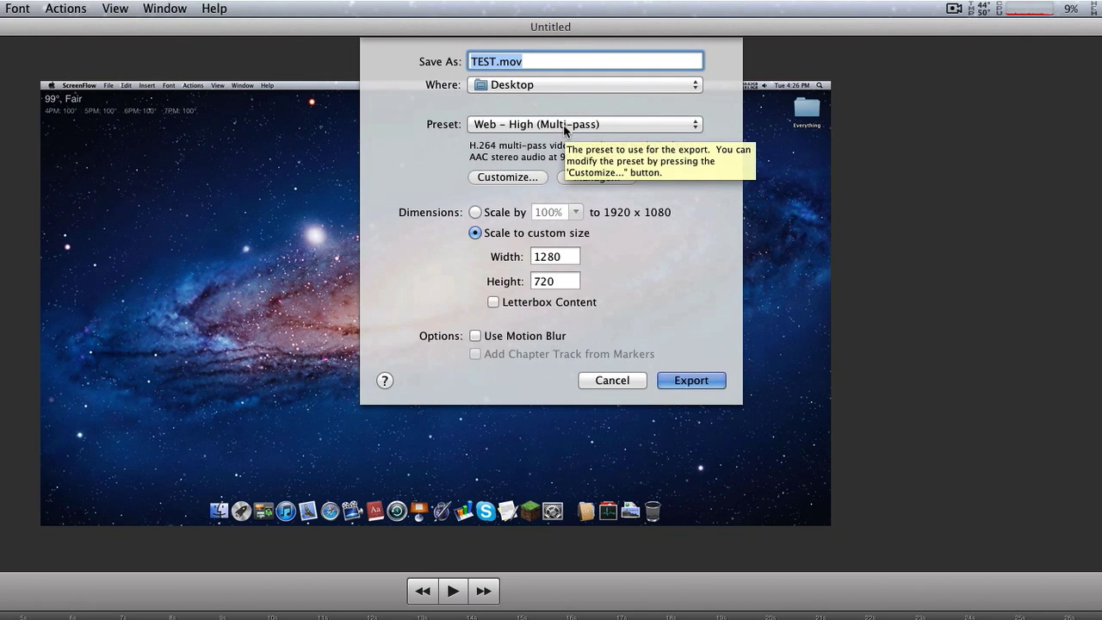
{"action": "left_click", "coordinate": [564, 126]}
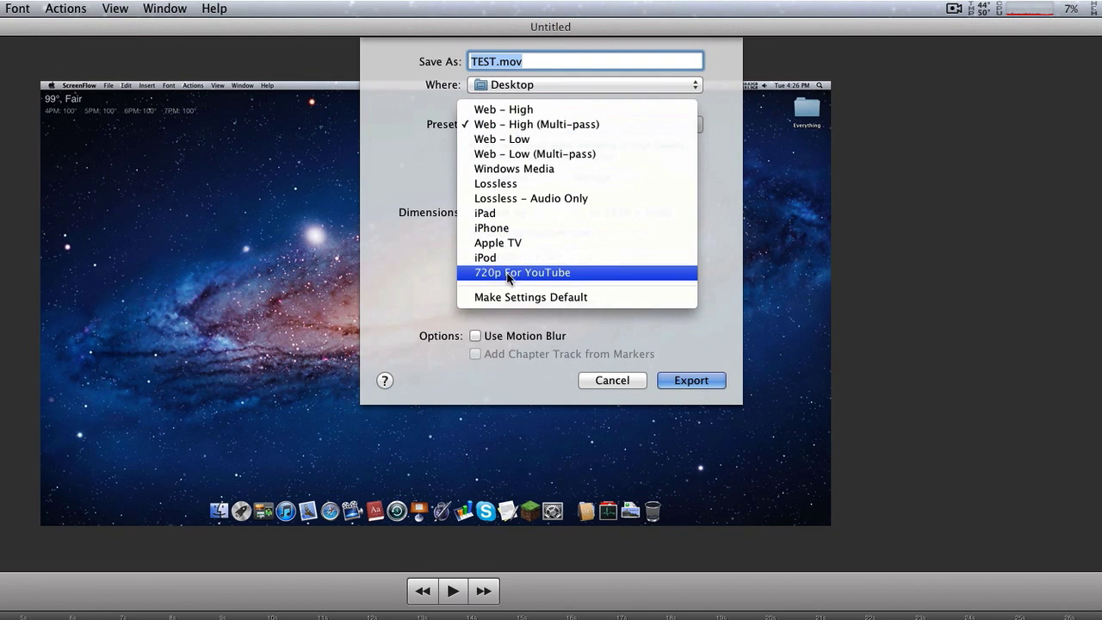
{"action": "left_click", "coordinate": [538, 274]}
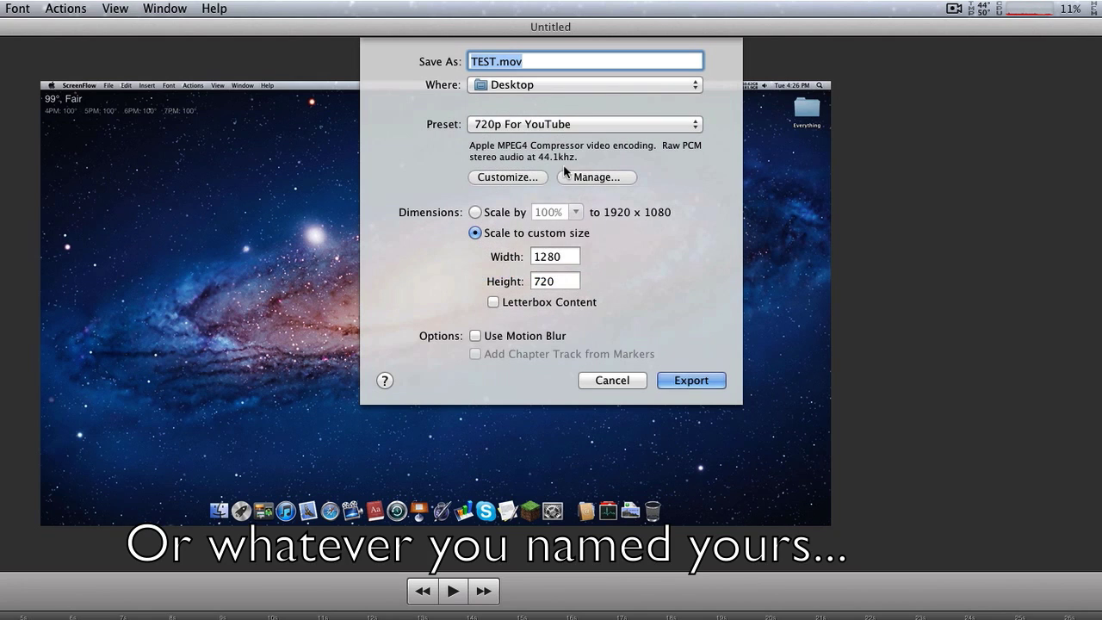
{"action": "left_click", "coordinate": [551, 128]}
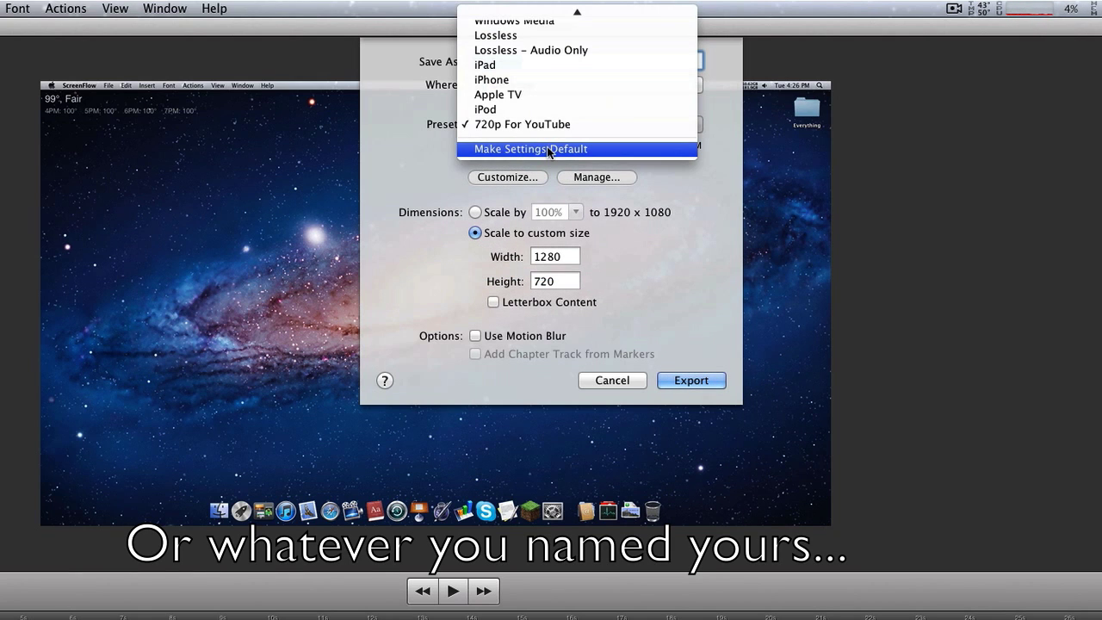
{"action": "left_click", "coordinate": [547, 148]}
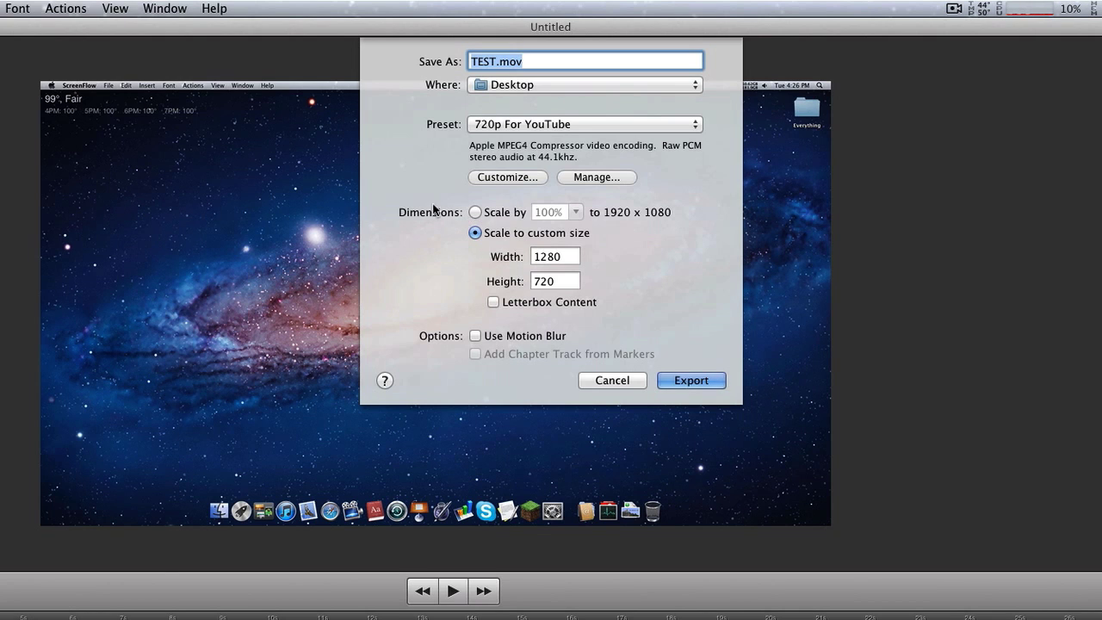
Step: Confirm the 1280 × 720 width and height, then export TEST.mov to the Desktop
{"action": "key", "text": "Tab"}
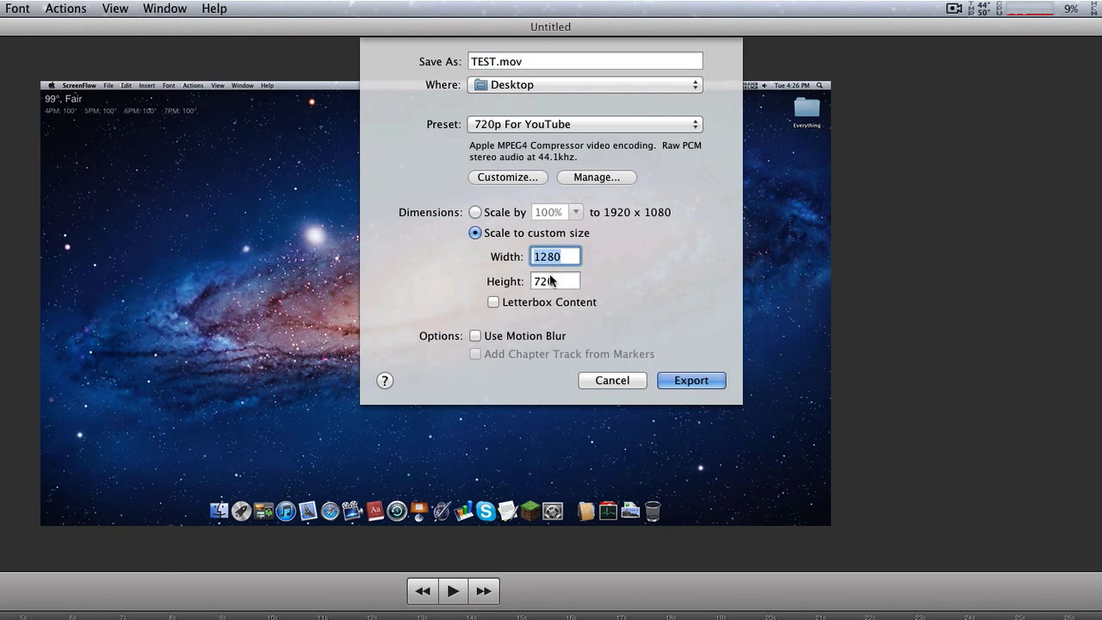
{"action": "key", "text": "Tab"}
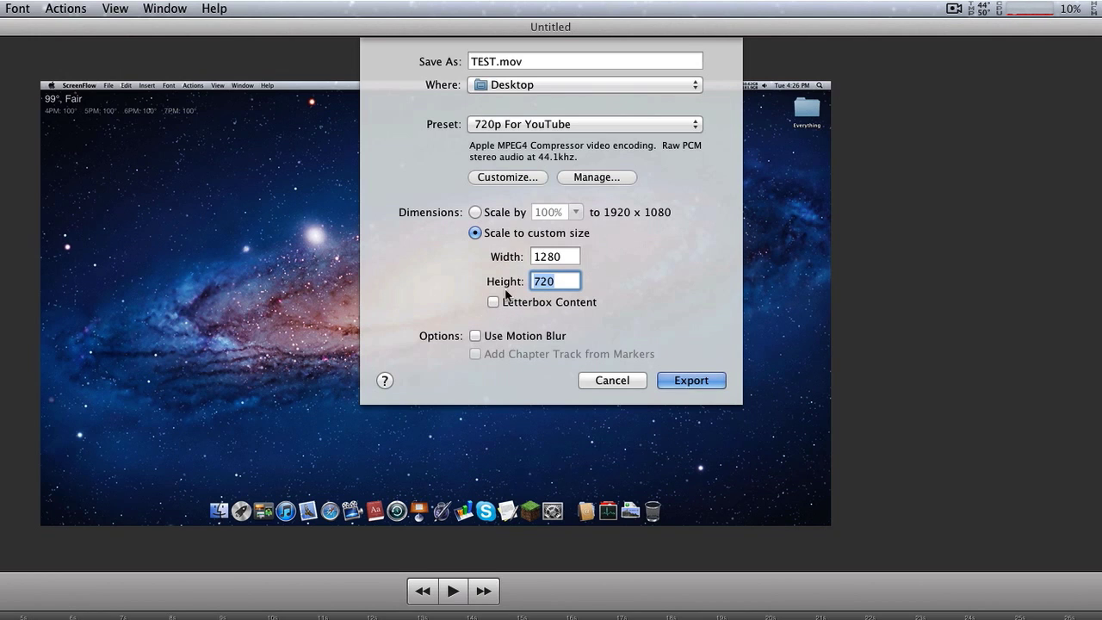
{"action": "key", "text": "Right"}
{"action": "key", "text": "shift+Tab"}
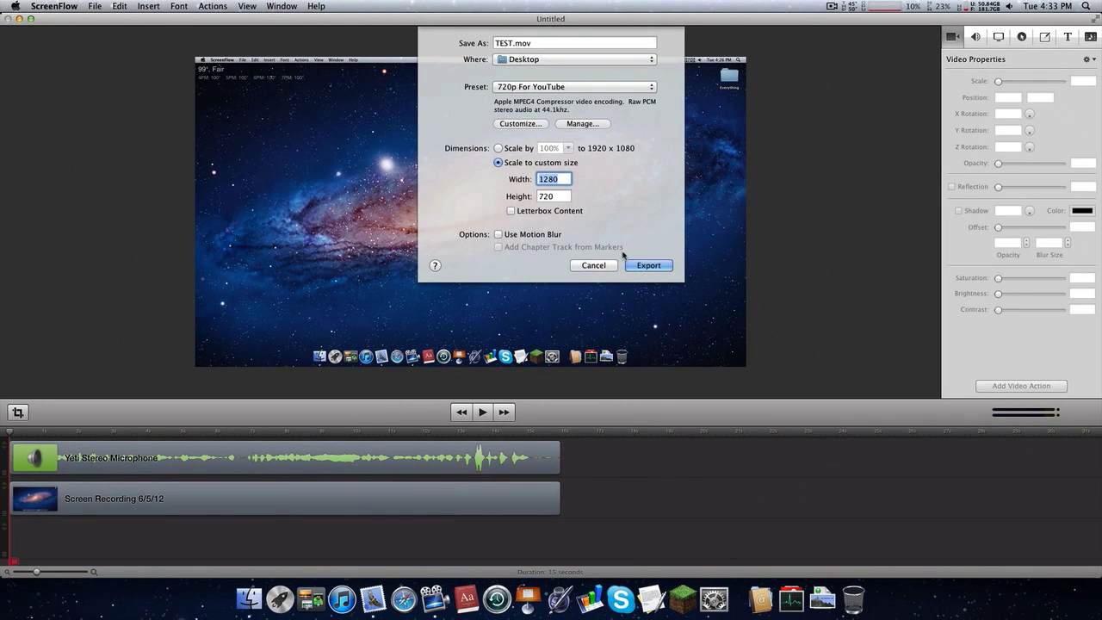
{"action": "left_click", "coordinate": [678, 380]}
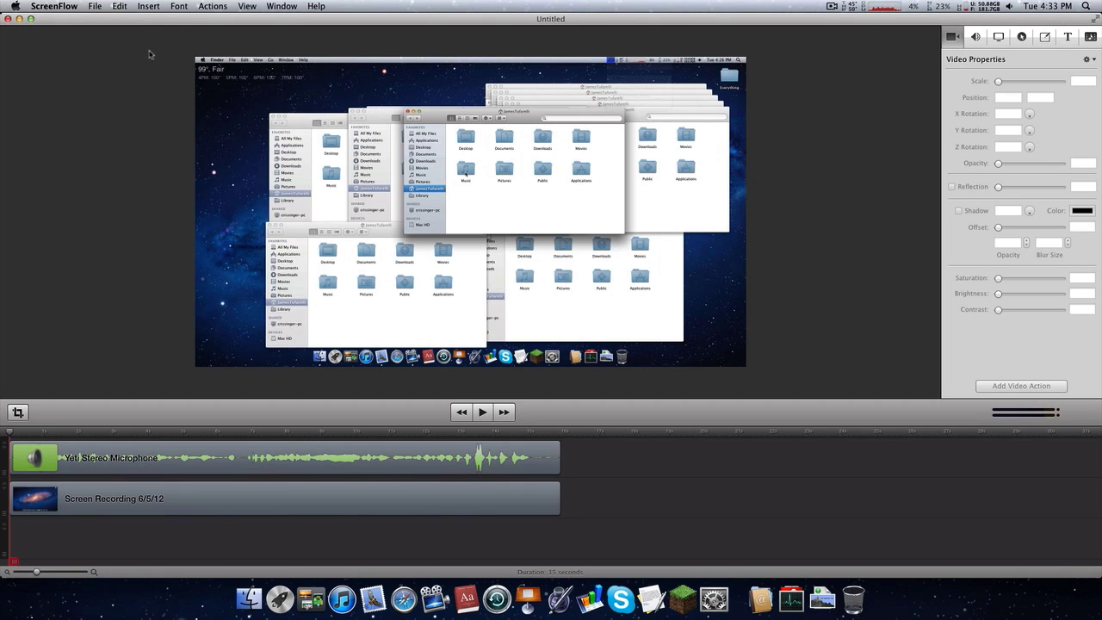
Step: Re-export TEST.mov to the Desktop with the unchanged 720p For YouTube settings
{"action": "left_click", "coordinate": [96, 7]}
{"action": "left_click", "coordinate": [116, 169]}
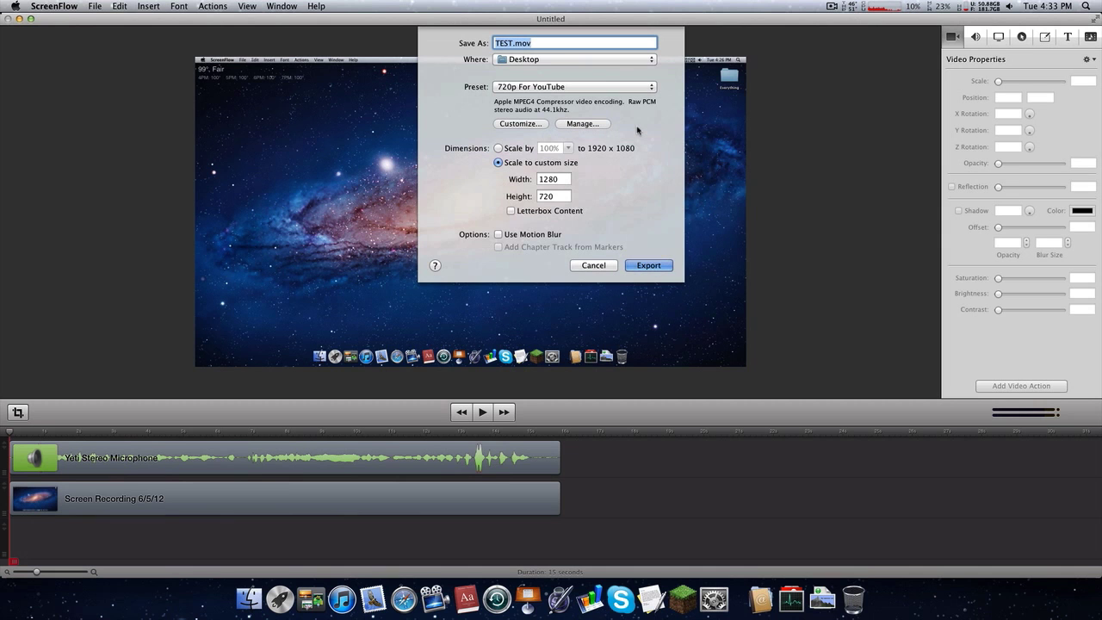
{"action": "left_click", "coordinate": [648, 265]}
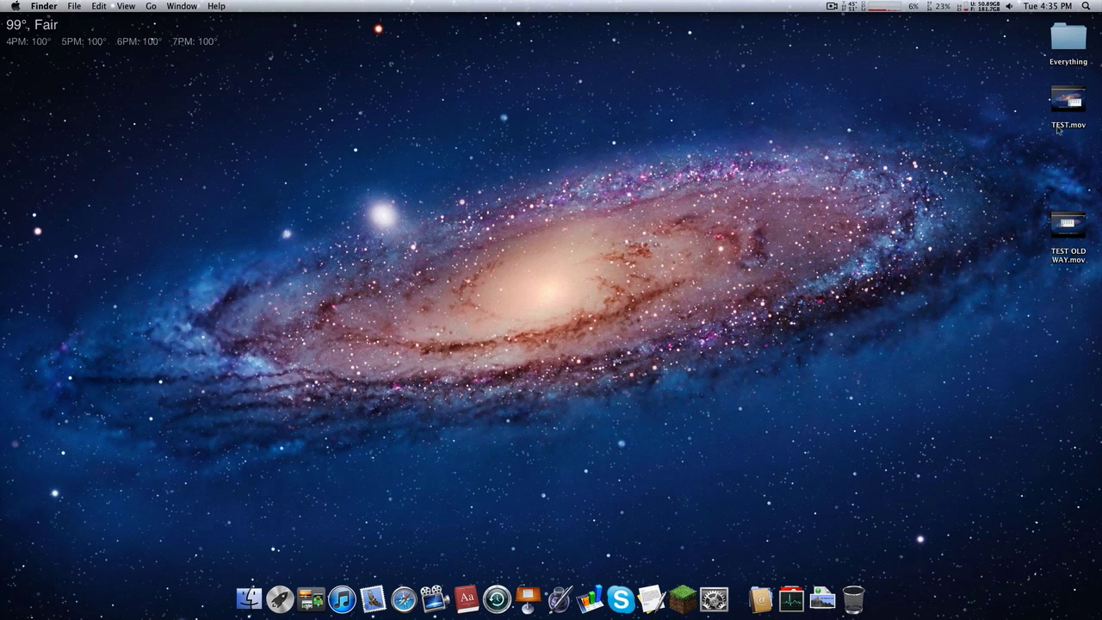
Step: Move TEST.mov and TEST OLD WAY.mov side by side in the middle of the desktop
{"action": "mouse_move", "coordinate": [1068, 100]}
{"action": "left_click_drag", "start_coordinate": [1074, 105], "coordinate": [765, 231]}
{"action": "left_click_drag", "start_coordinate": [1073, 228], "coordinate": [890, 236]}
Step: Open TEST.mov in QuickTime Player and show it full screen
{"action": "left_click", "coordinate": [929, 246]}
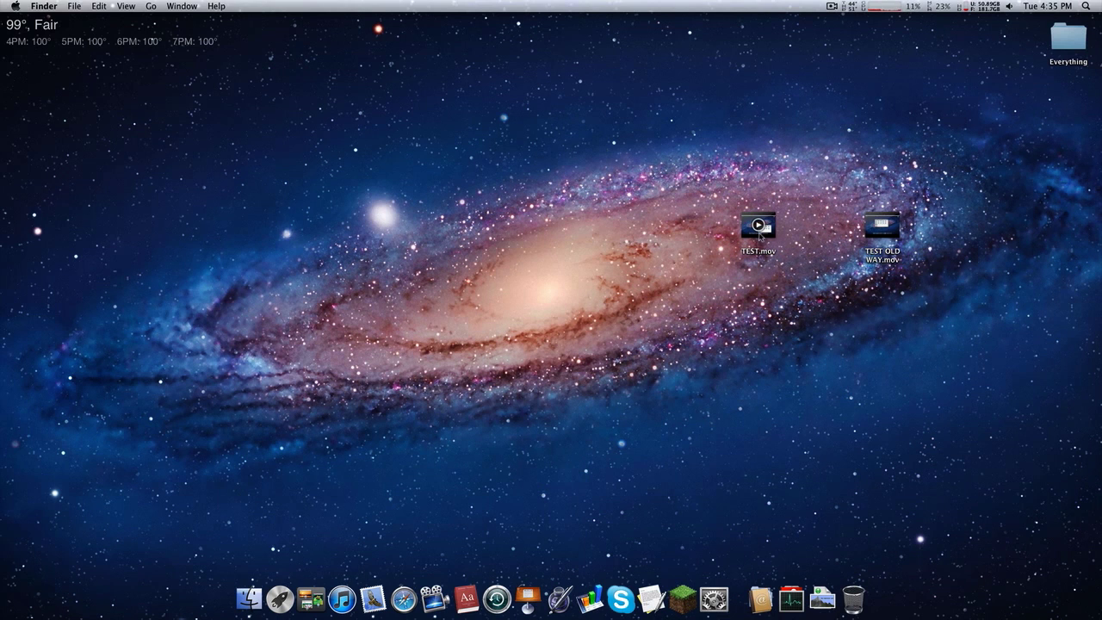
{"action": "double_click", "coordinate": [771, 242]}
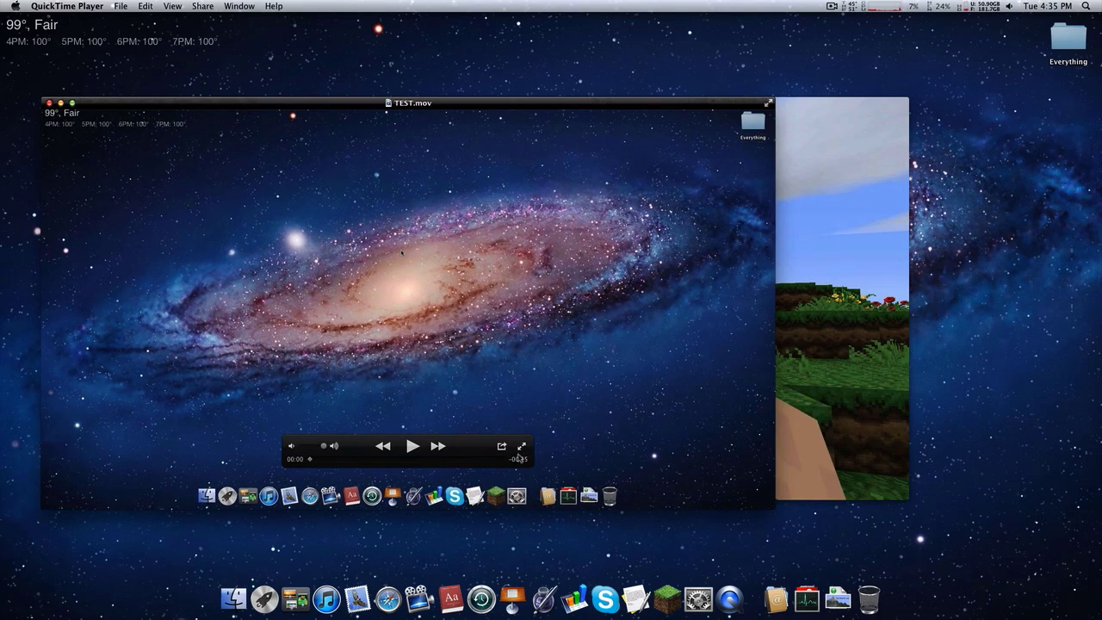
{"action": "left_click", "coordinate": [522, 447]}
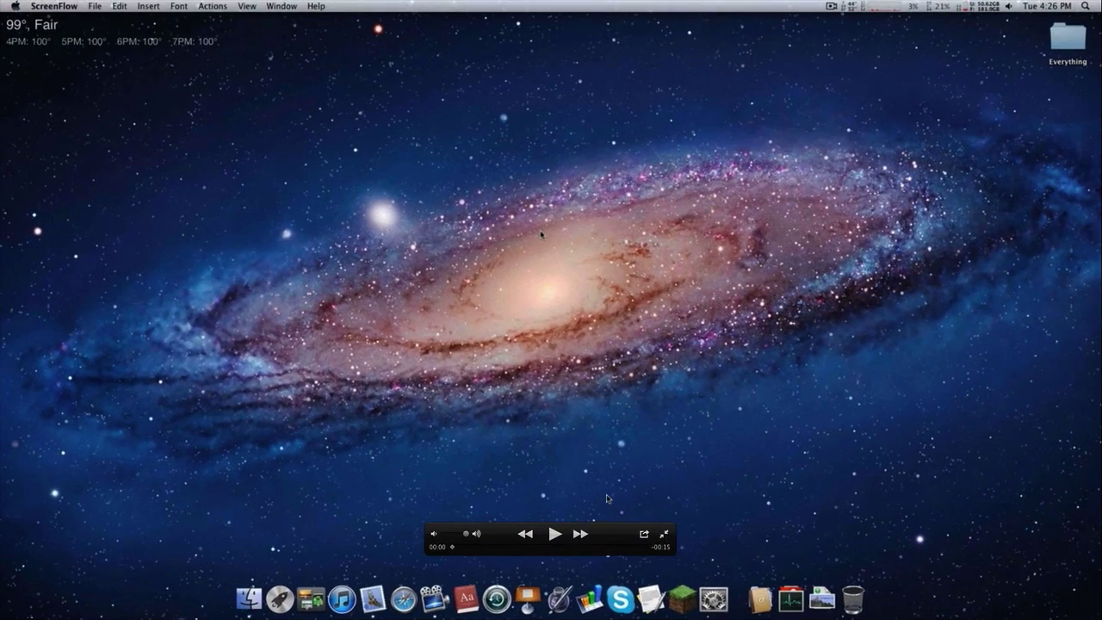
Step: Play TEST.mov full screen through to its end, then leave full-screen playback
{"action": "left_click_drag", "start_coordinate": [609, 534], "coordinate": [1033, 597]}
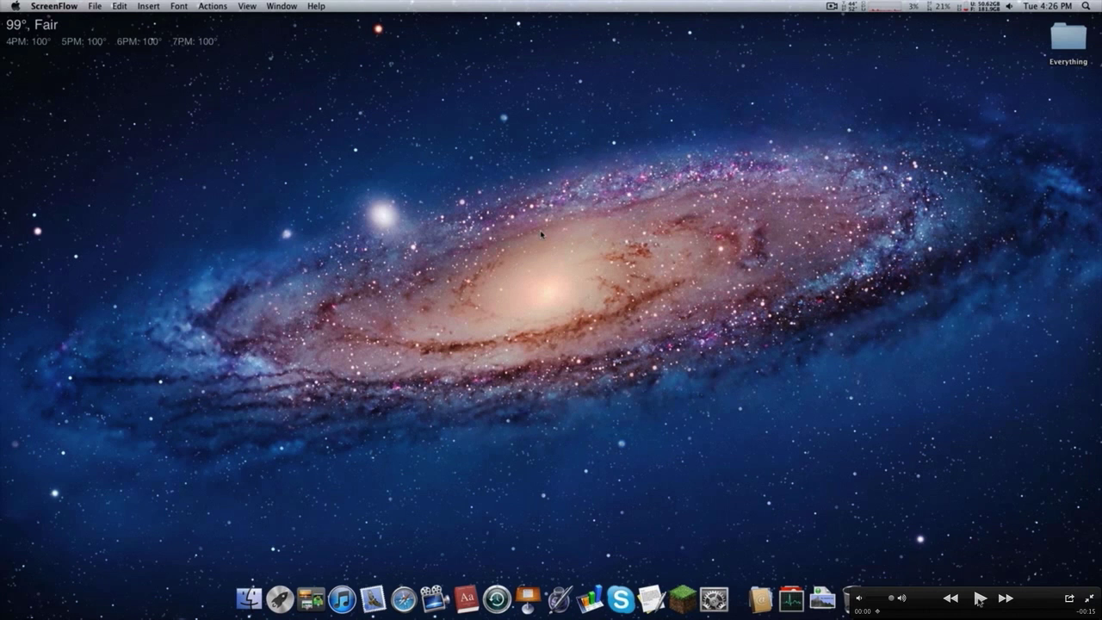
{"action": "left_click", "coordinate": [980, 598]}
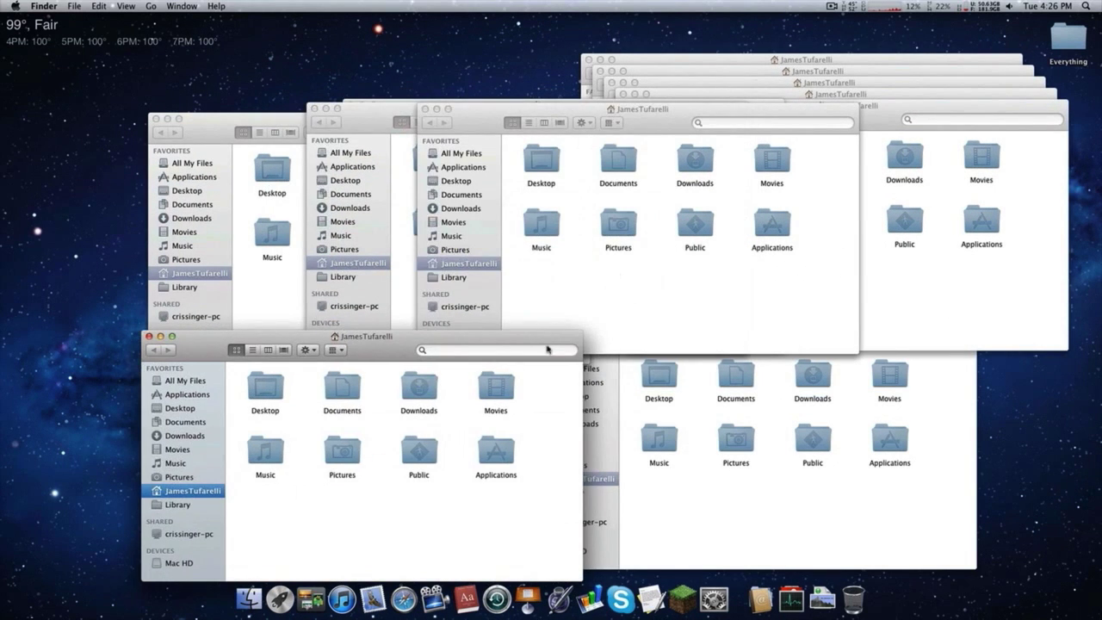
{"action": "left_click", "coordinate": [497, 296]}
{"action": "left_click", "coordinate": [831, 6]}
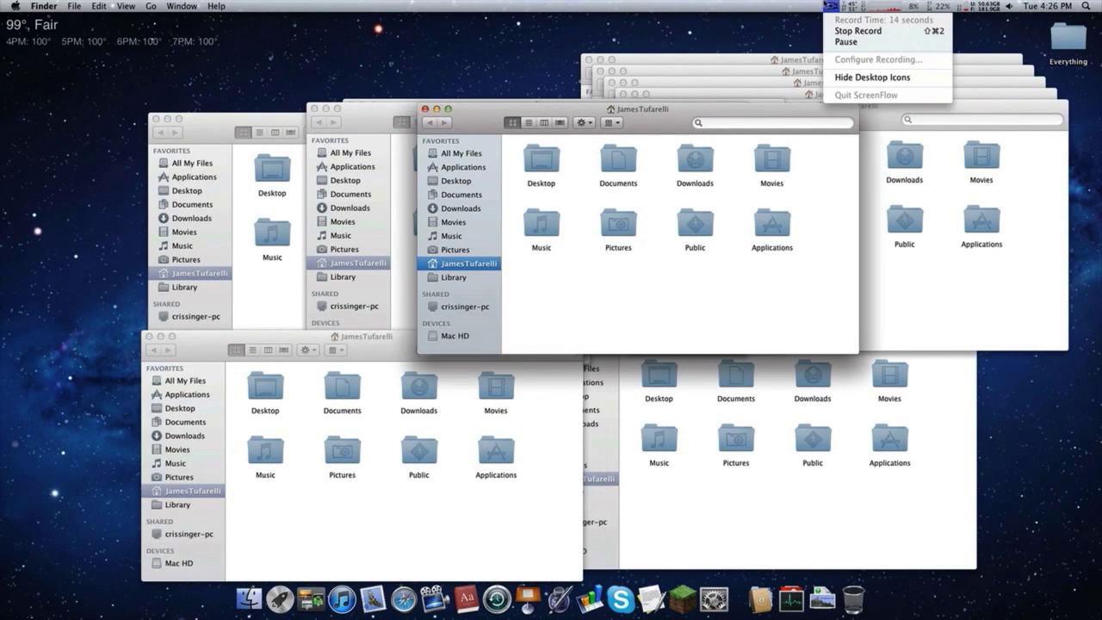
{"action": "left_click", "coordinate": [848, 30]}
{"action": "key", "text": "Escape"}
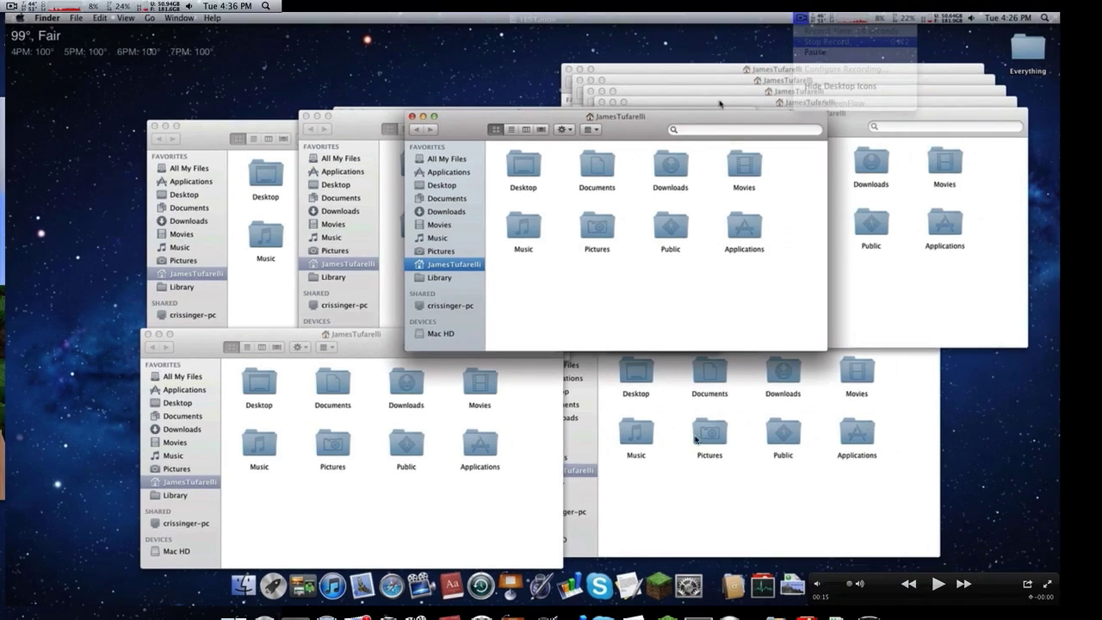
Step: Quit QuickTime Player and open TEST OLD WAY.mov in it instead
{"action": "key", "text": "super+q"}
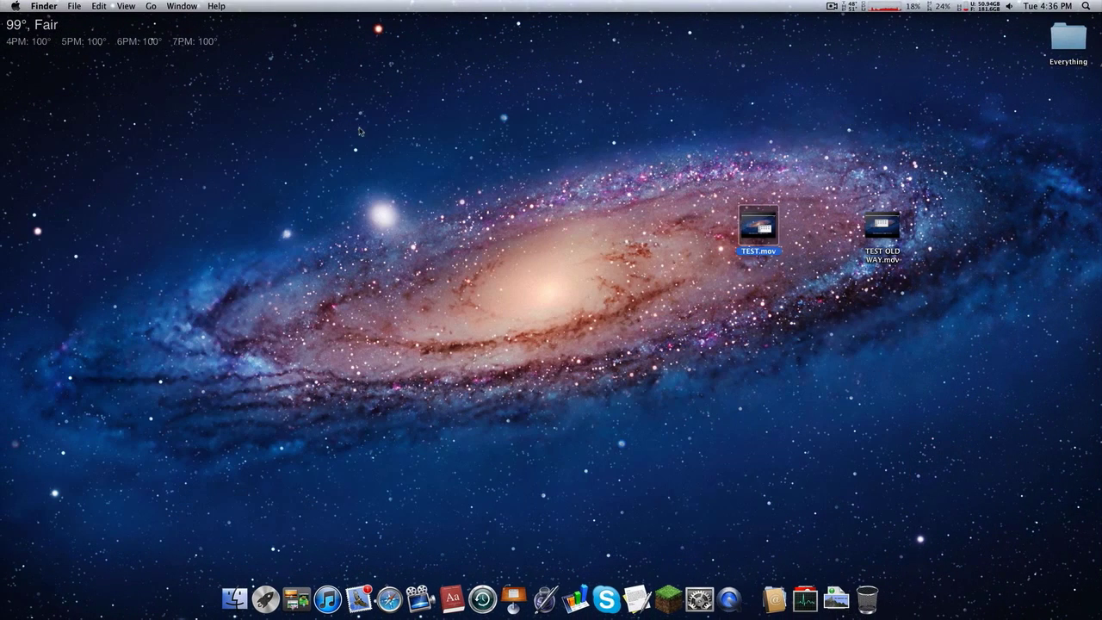
{"action": "left_click", "coordinate": [887, 231]}
{"action": "double_click", "coordinate": [893, 237]}
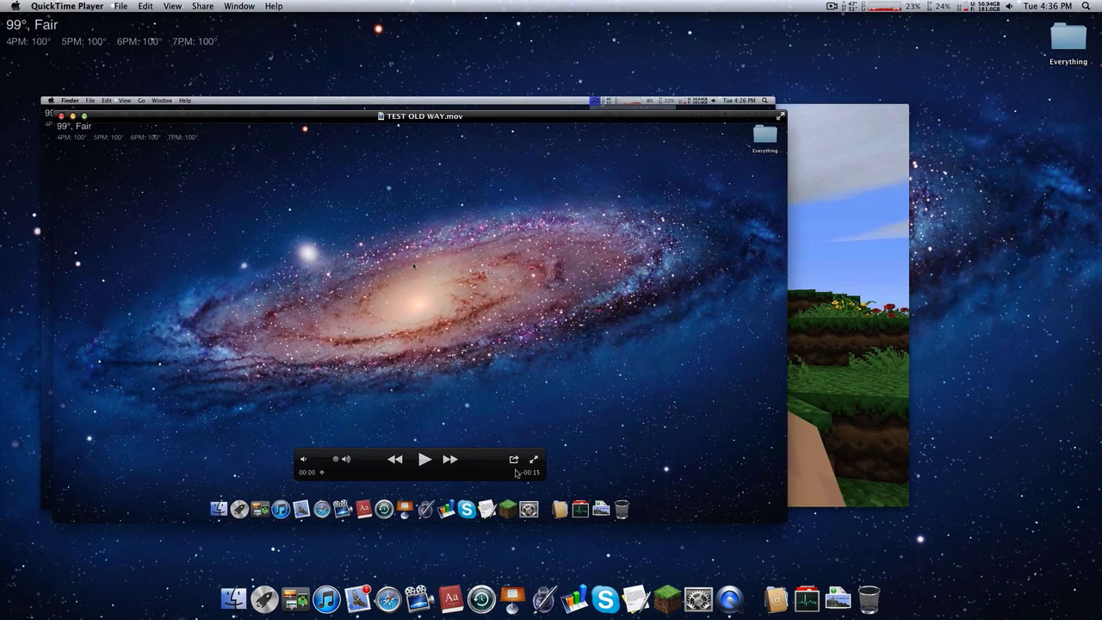
Step: Play TEST OLD WAY.mov full screen to its 00:15 end, then return it to a regular window
{"action": "left_click", "coordinate": [535, 461]}
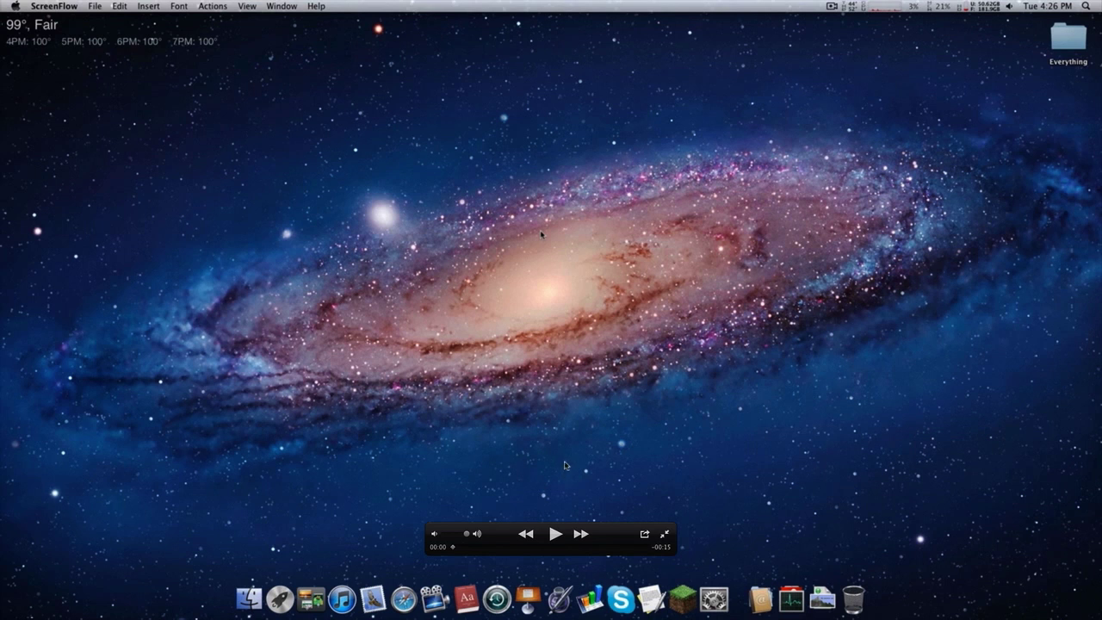
{"action": "left_click", "coordinate": [567, 533]}
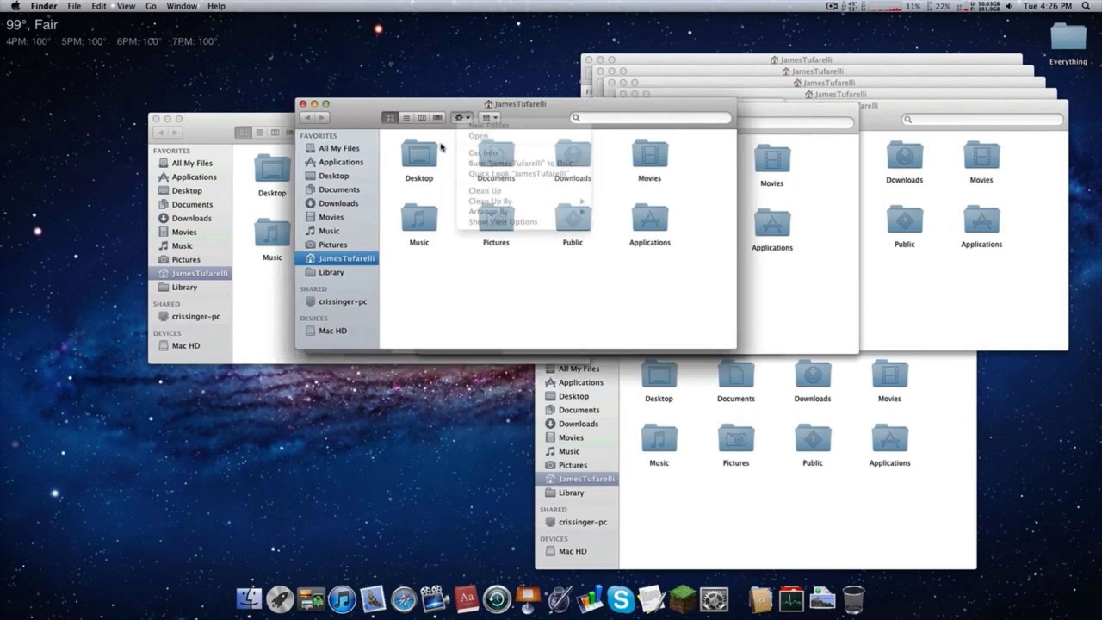
{"action": "left_click", "coordinate": [829, 6]}
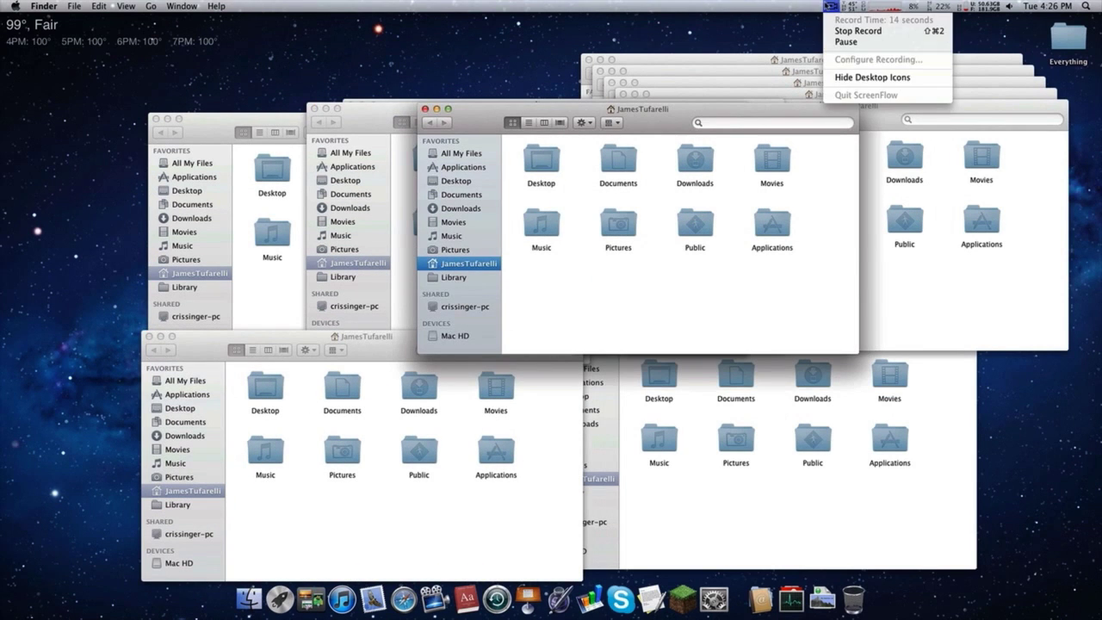
{"action": "left_click", "coordinate": [844, 33]}
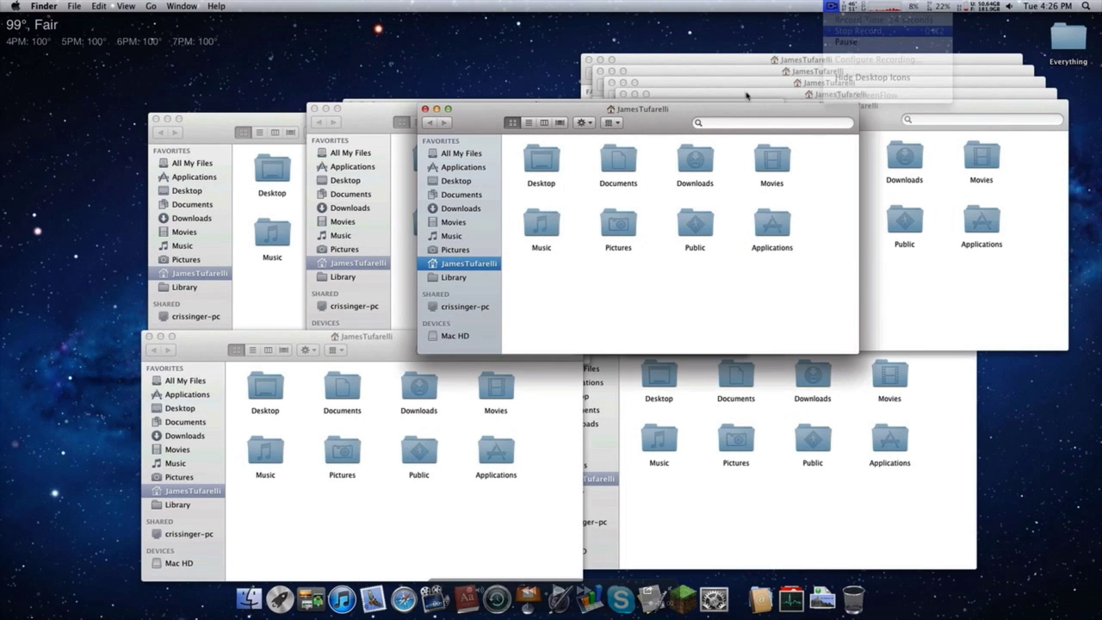
{"action": "key", "text": "Escape"}
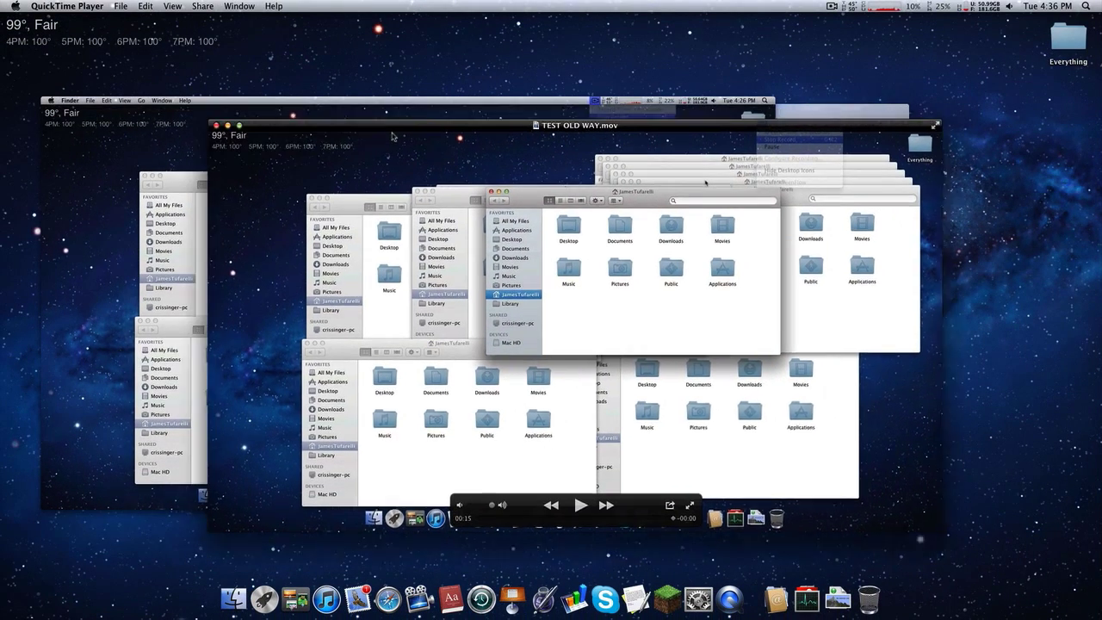
Step: Shift the TEST OLD WAY.mov window to the right, briefly toggling full screen
{"action": "left_click_drag", "start_coordinate": [231, 129], "coordinate": [406, 84]}
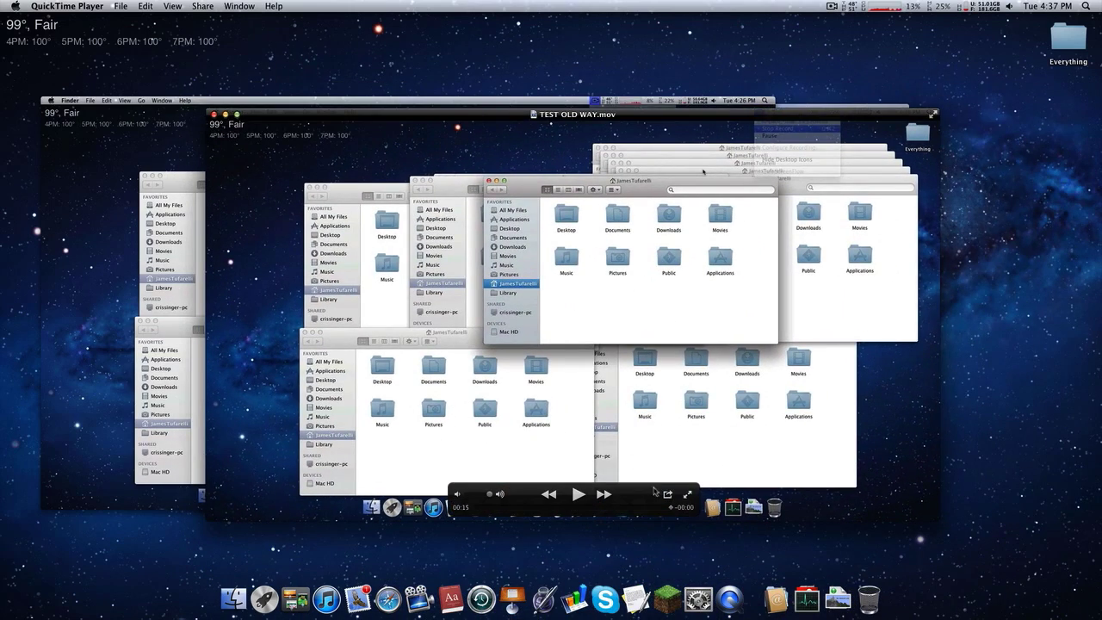
{"action": "left_click", "coordinate": [689, 495]}
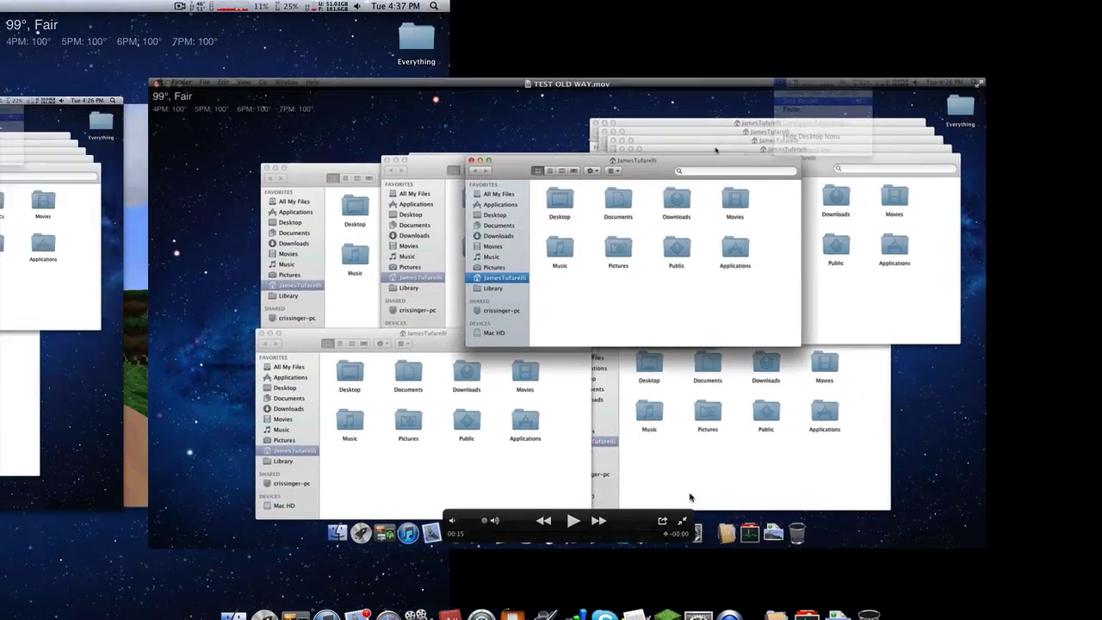
{"action": "key", "text": "Escape"}
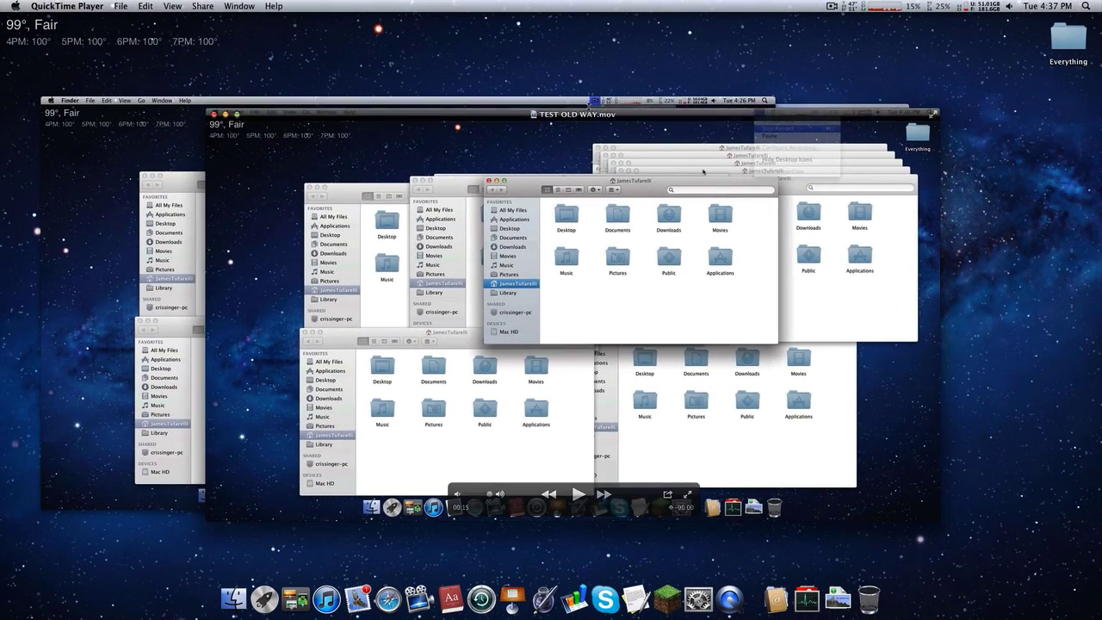
{"action": "left_click_drag", "start_coordinate": [224, 170], "coordinate": [503, 200]}
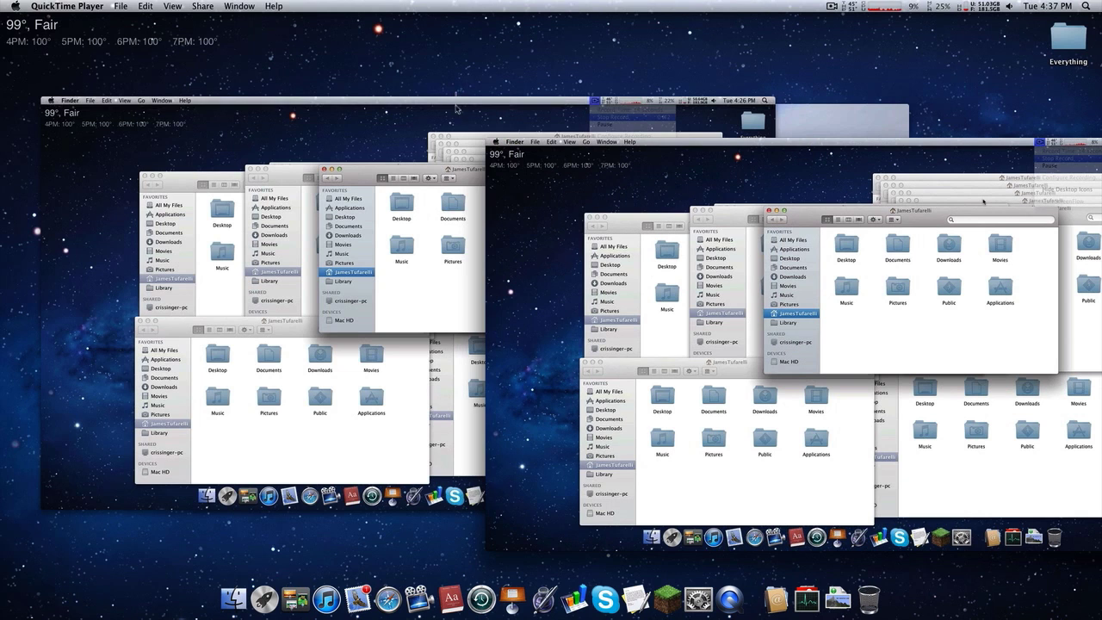
Step: Place the TEST.mov window beside TEST OLD WAY.mov so both 00:15 end frames are visible
{"action": "left_click_drag", "start_coordinate": [448, 104], "coordinate": [455, 166]}
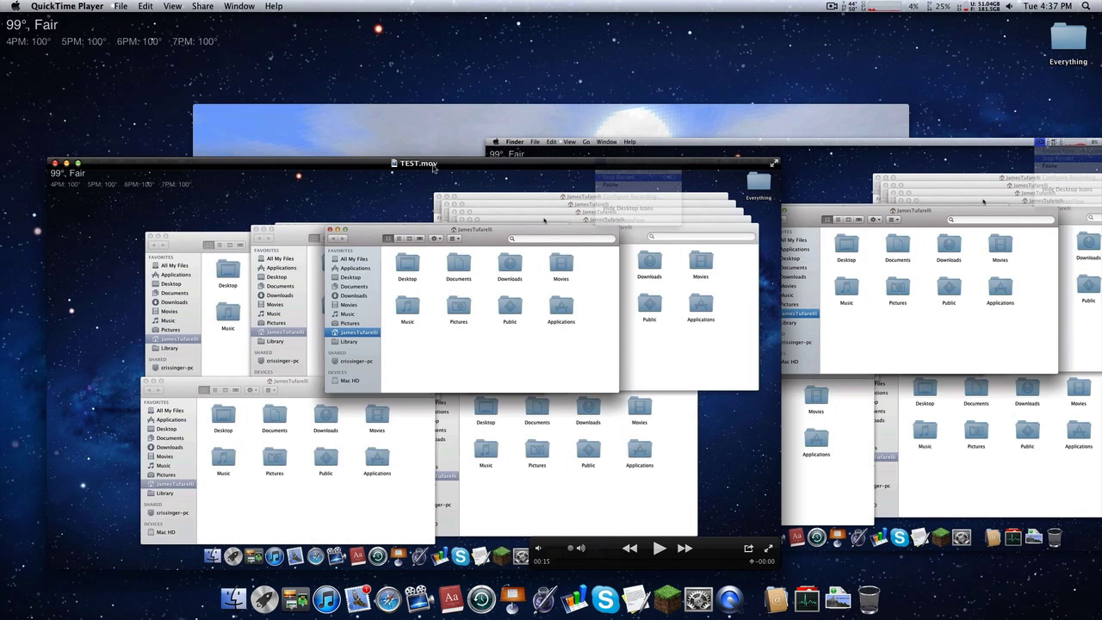
{"action": "left_click_drag", "start_coordinate": [434, 169], "coordinate": [493, 134]}
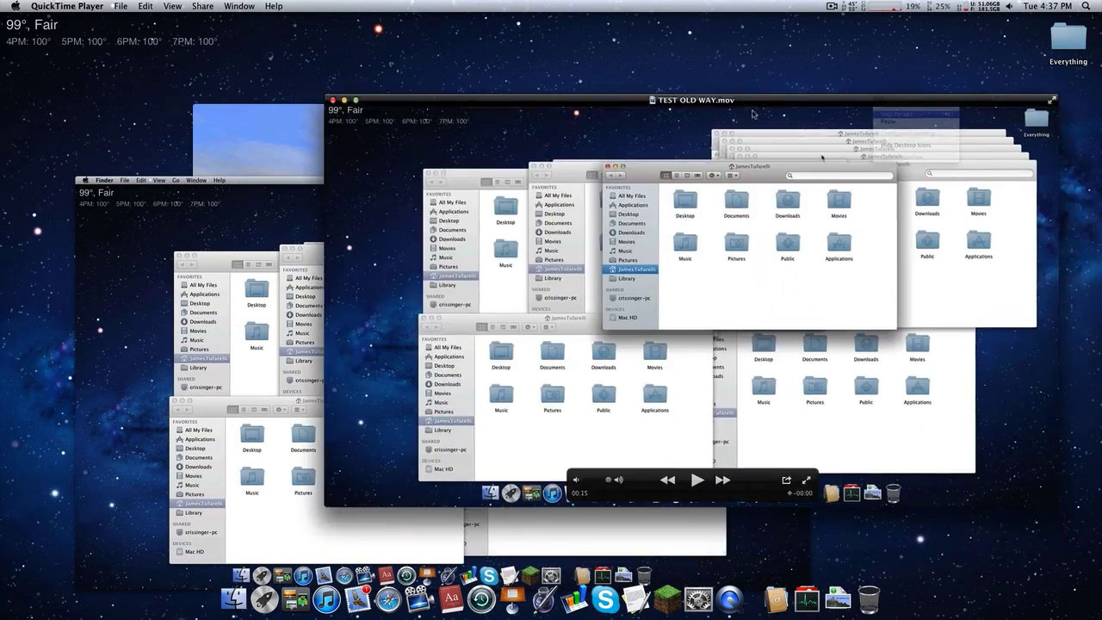
{"action": "left_click_drag", "start_coordinate": [752, 114], "coordinate": [733, 125]}
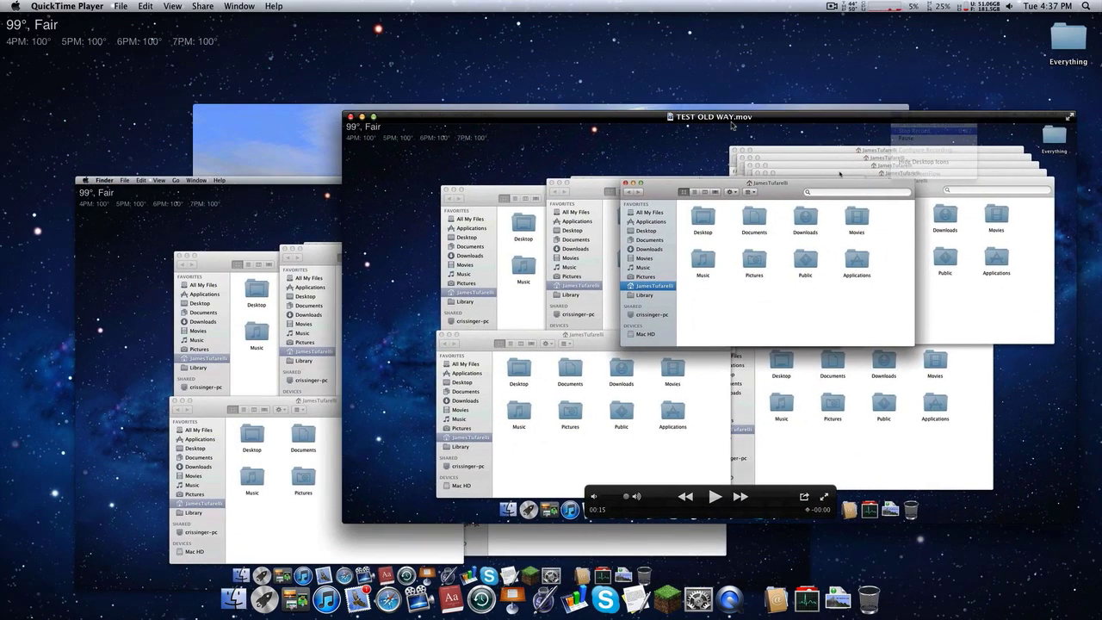